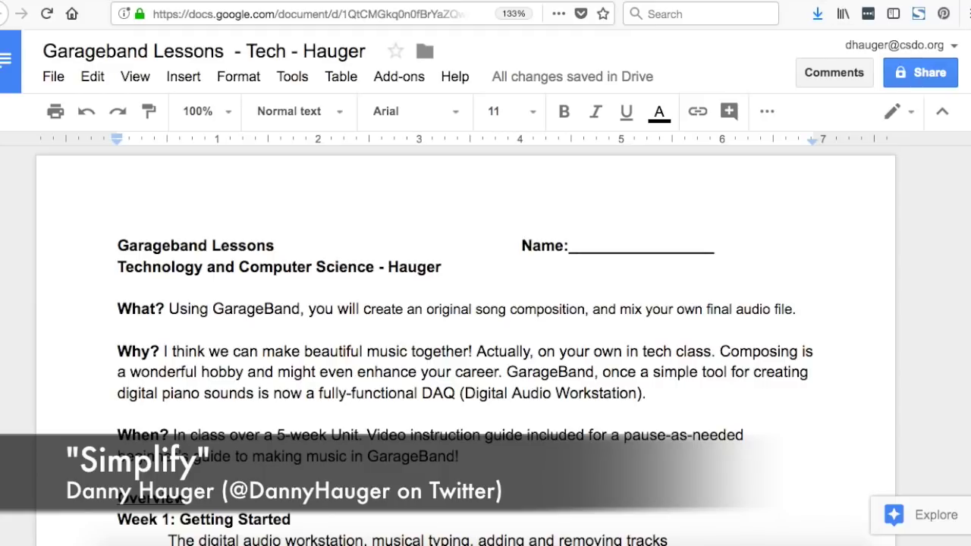
# Review the weekly lesson outline, highlight the Week 1 topics line, then switch to GarageBand.
pyautogui.scroll(-2, 486, 341)
pyautogui.scroll(-1, 486, 342)
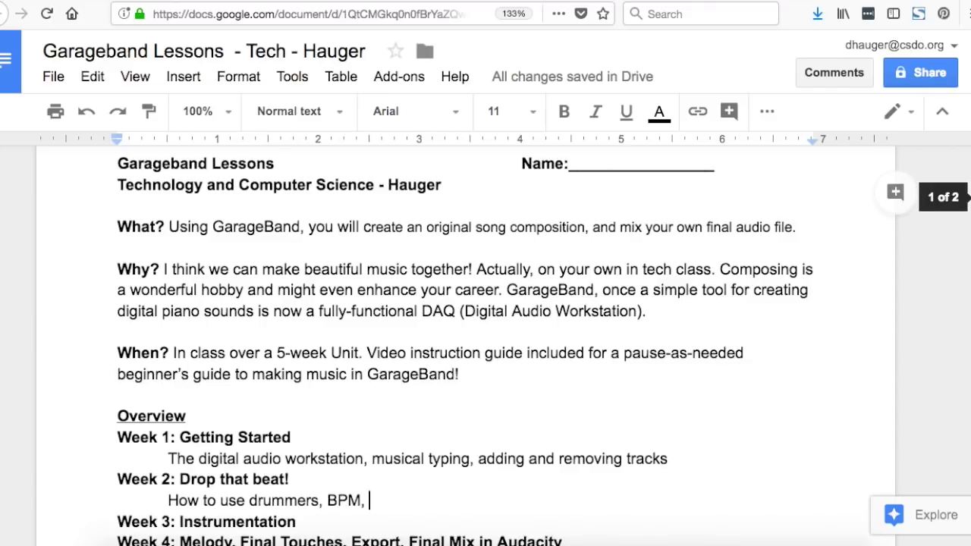
pyautogui.scroll(-1, 486, 346)
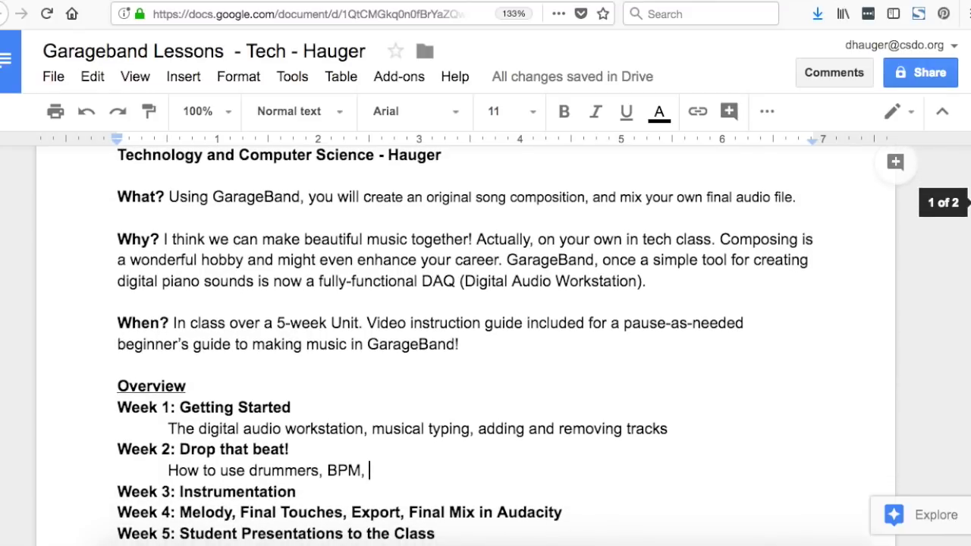
pyautogui.scroll(-3, 486, 345)
pyautogui.scroll(-3, 485, 346)
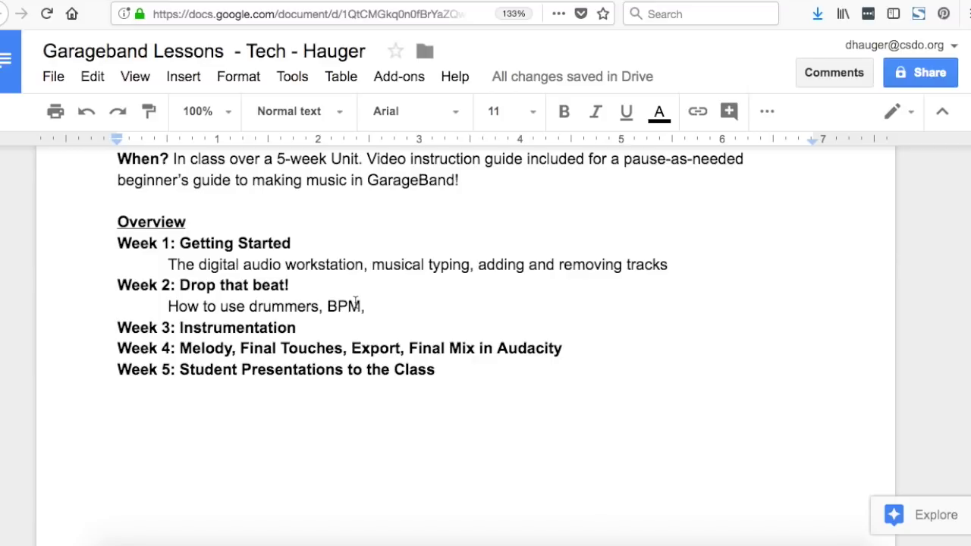
pyautogui.moveTo(168, 264); pyautogui.dragTo(683, 262)
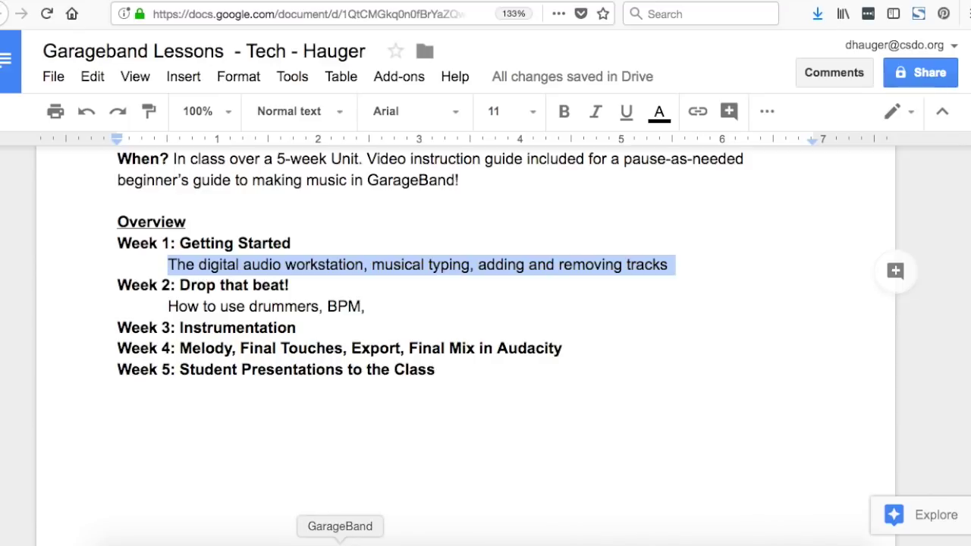
pyautogui.click(340, 539)
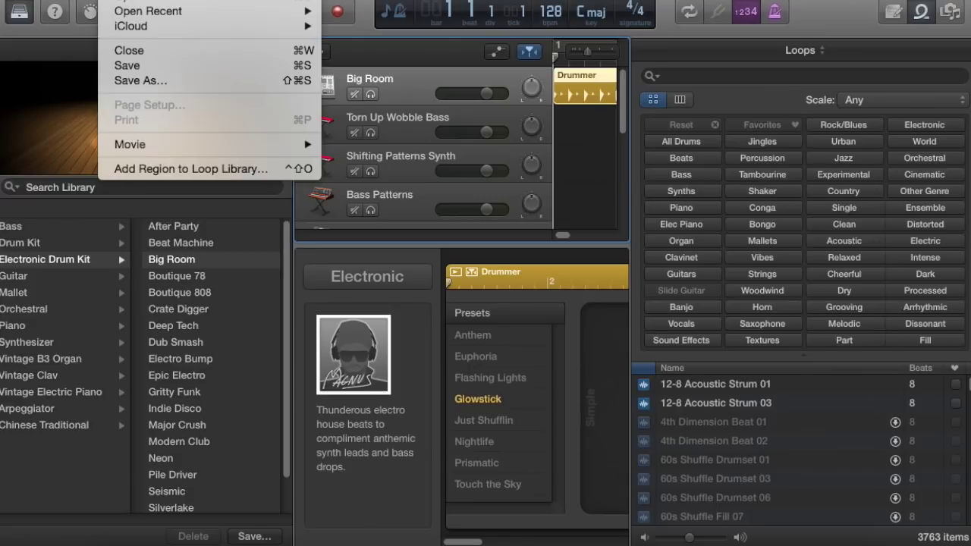
# Close the untitled project without saving, reopen GarageBand and select the Keyboard Collection template.
pyautogui.press('super+w')
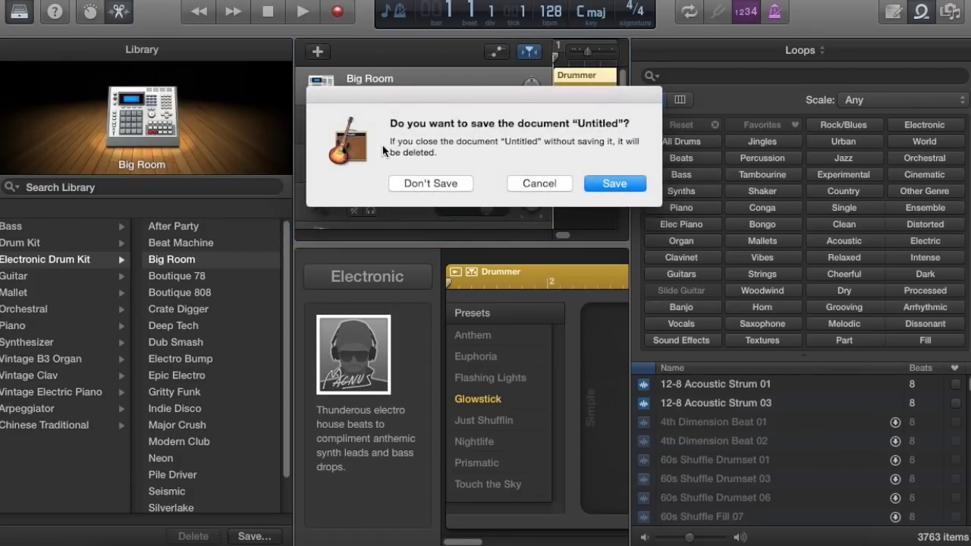
pyautogui.click(452, 183)
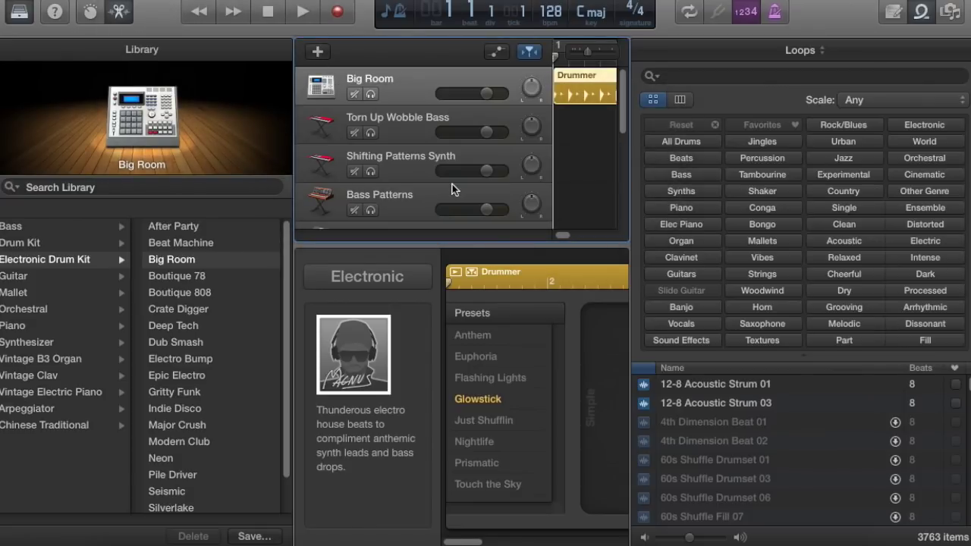
pyautogui.click(686, 542)
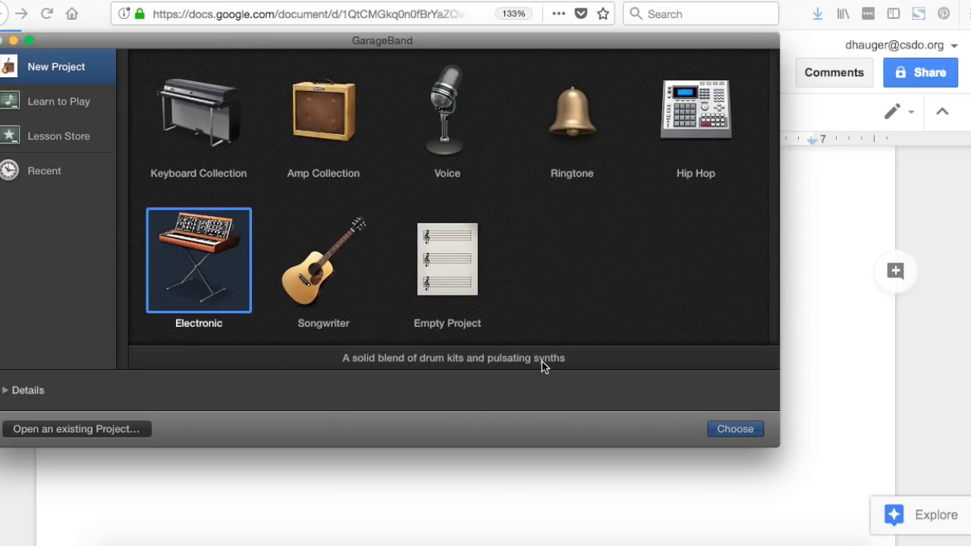
pyautogui.click(207, 123)
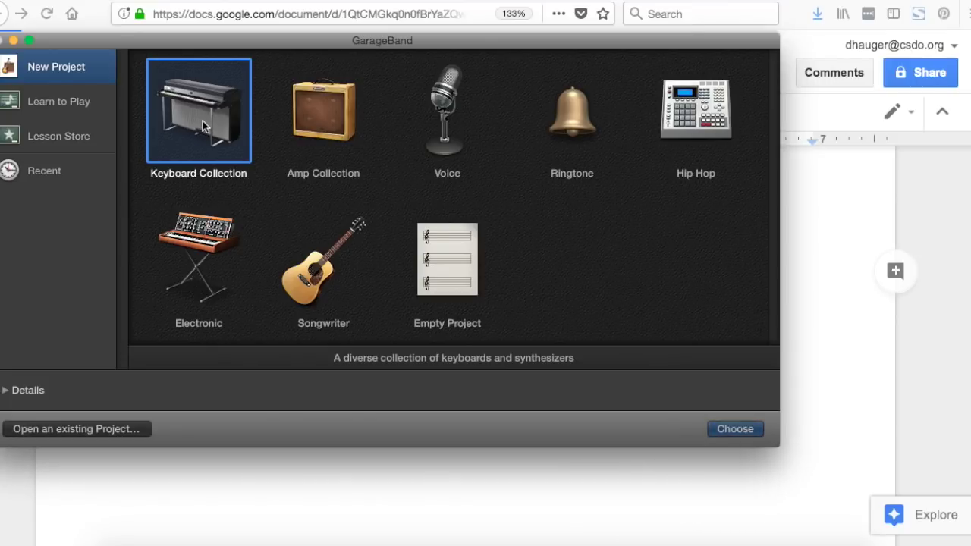
# Create the Keyboard Collection project full screen and select its Classic Electric Piano track.
pyautogui.click(734, 430)
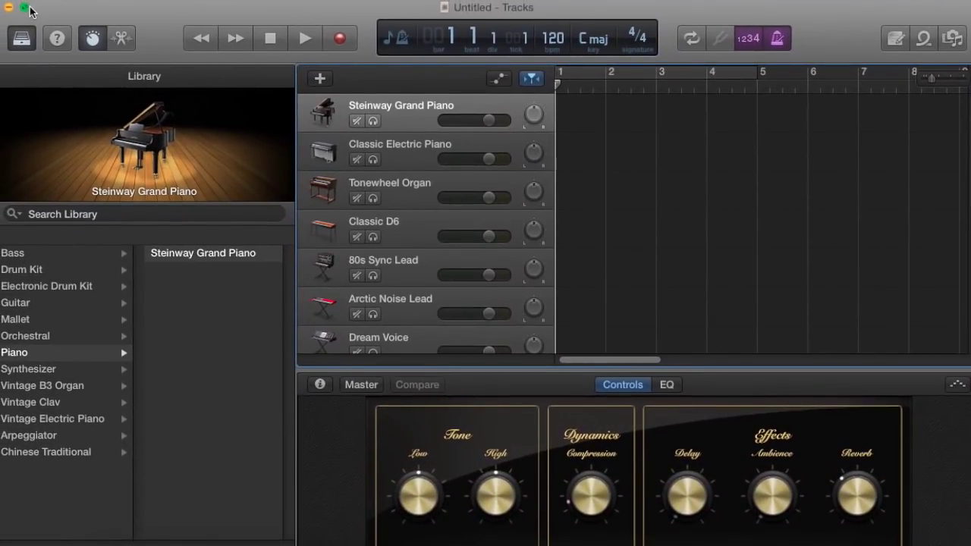
pyautogui.click(24, 8)
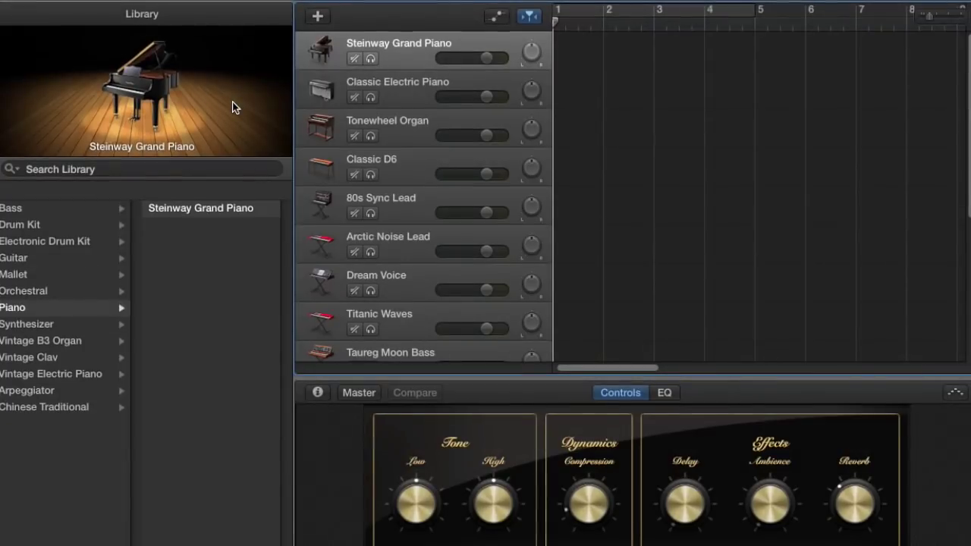
pyautogui.moveTo(233, 108)
pyautogui.click(401, 85)
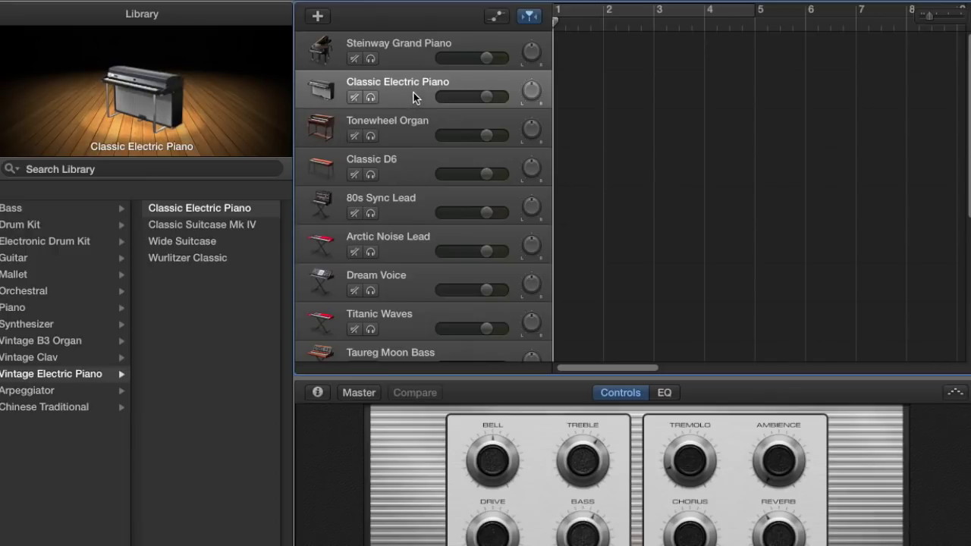
# Delete the Classic Electric Piano track, then cancel the new-track dialog without adding a track.
pyautogui.press('super+BackSpace')
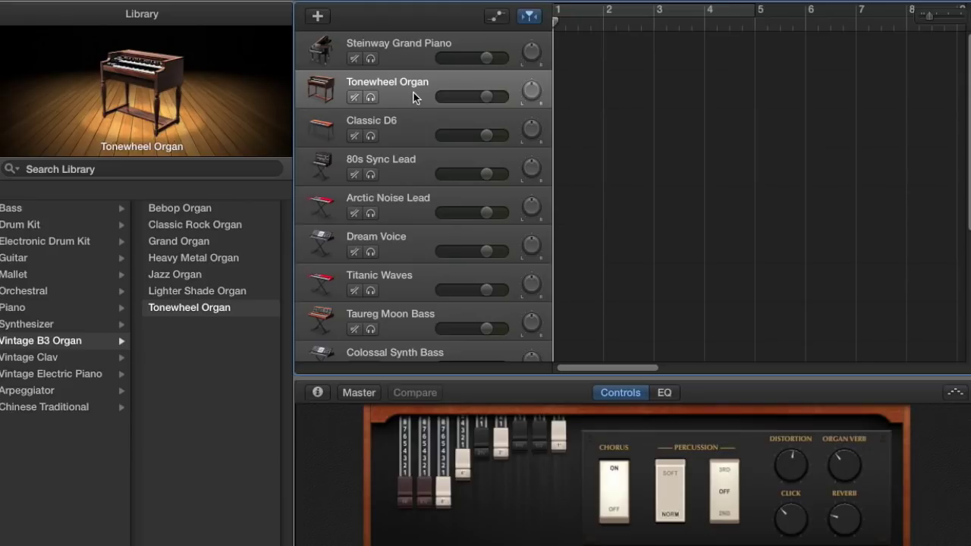
pyautogui.click(319, 17)
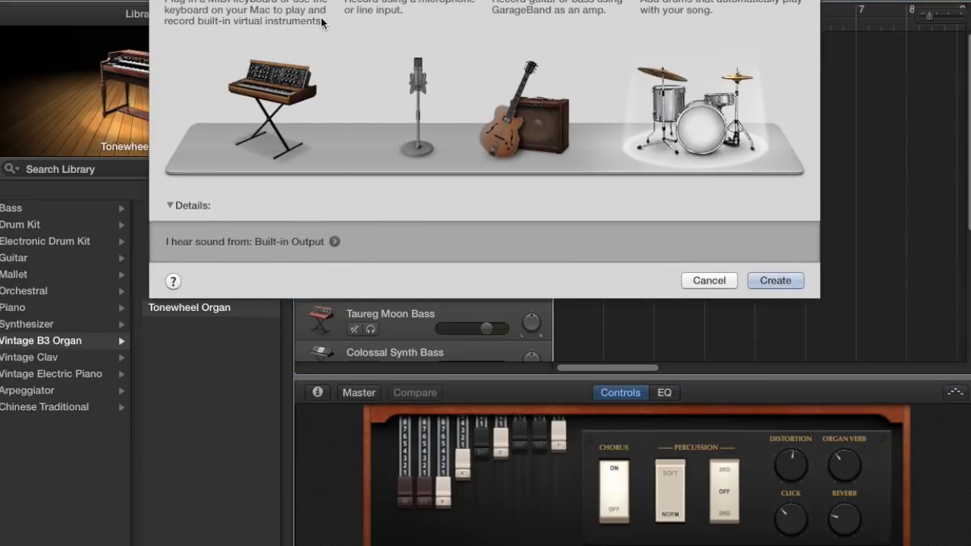
pyautogui.click(728, 279)
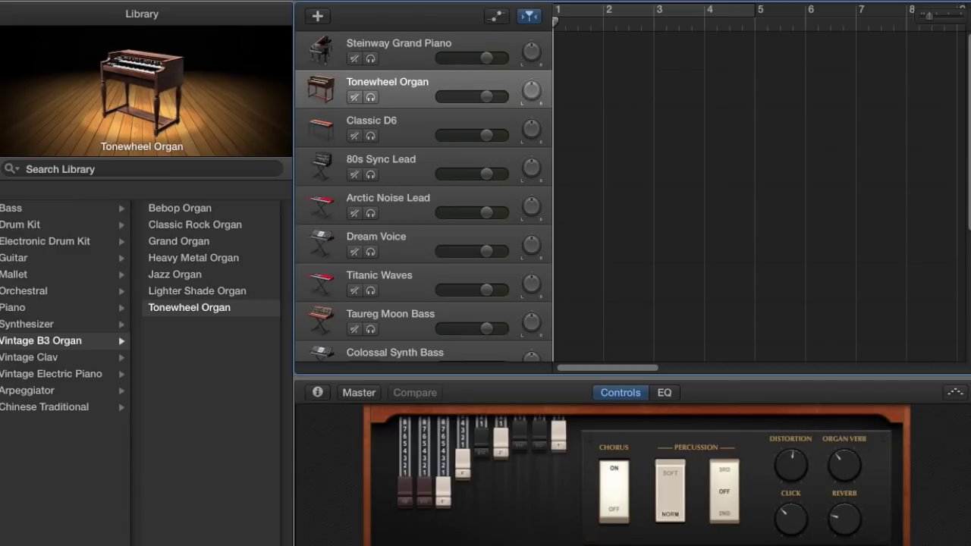
pyautogui.click(391, 0)
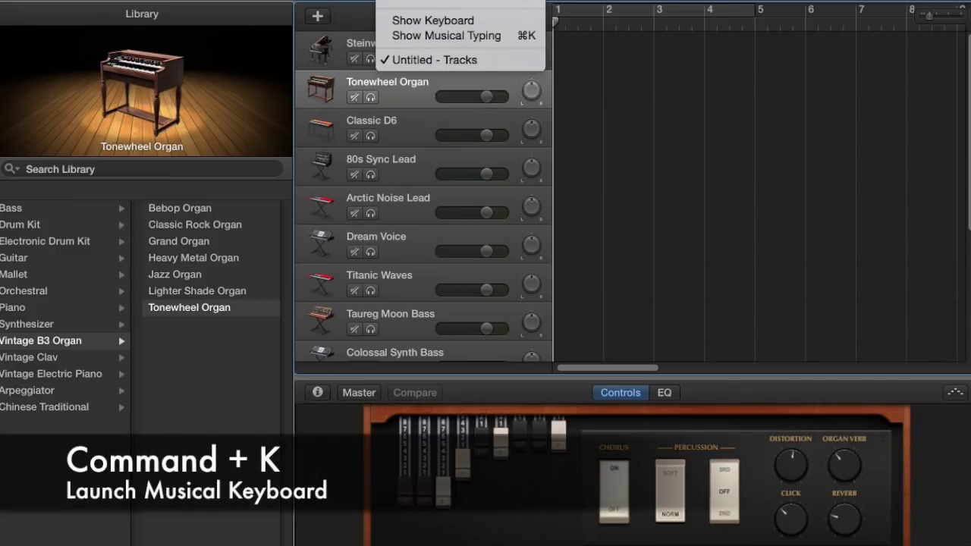
# Show Musical Typing, move its window up over the tracks, and play a Tonewheel Organ note.
pyautogui.click(422, 35)
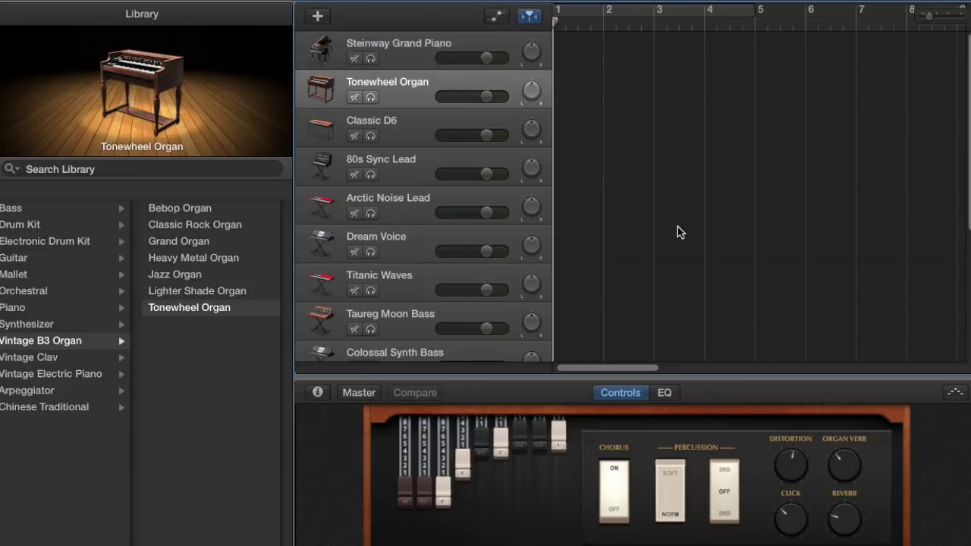
pyautogui.moveTo(686, 300); pyautogui.dragTo(651, 112)
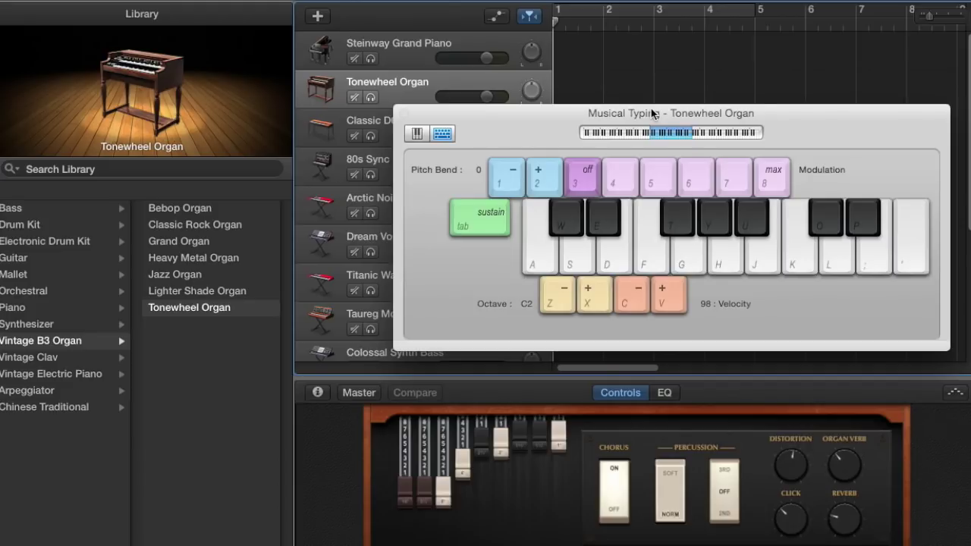
pyautogui.click(539, 258)
# Play a run of notes, including a sharp, on the Tonewheel Organ with Musical Typing.
pyautogui.click(538, 259)
pyautogui.press('a')
pyautogui.press('s')
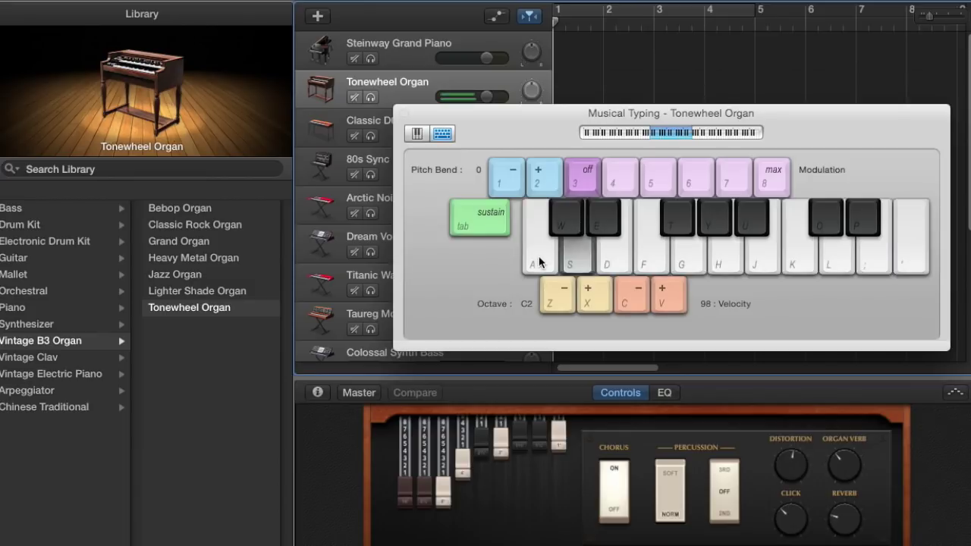
pyautogui.press('d')
pyautogui.press('f')
pyautogui.press('g')
pyautogui.press('e')
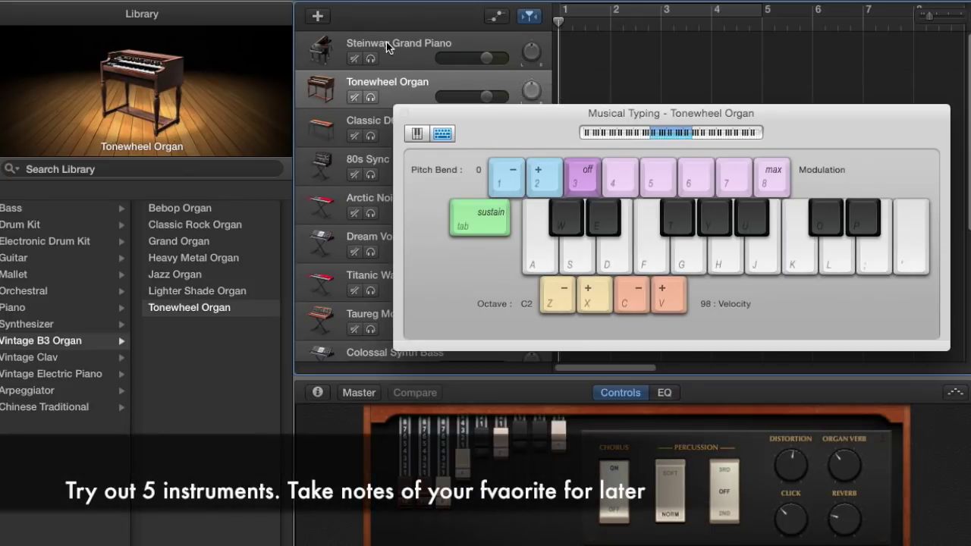
# Step through the Steinway, Tonewheel Organ and Classic D6 tracks to 80s Sync Lead and play notes.
pyautogui.click(402, 44)
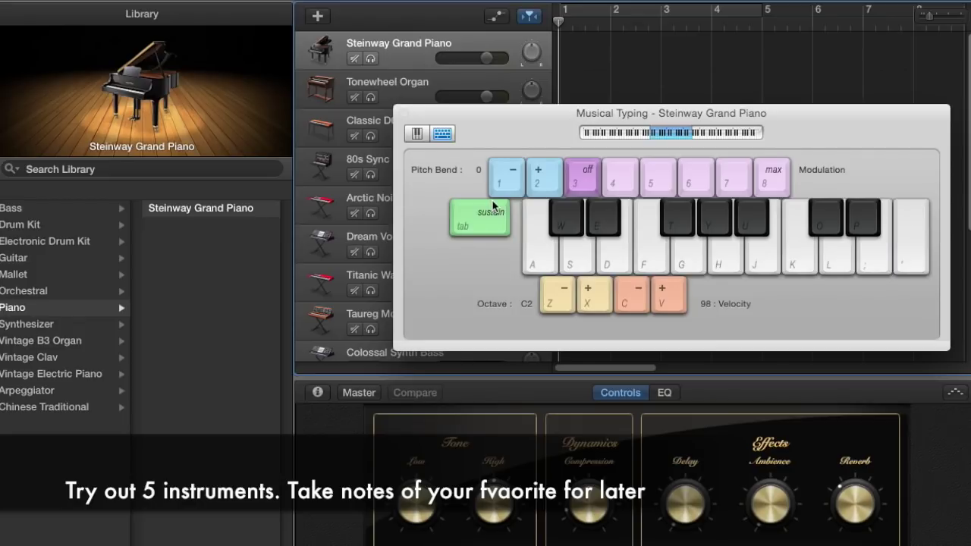
pyautogui.click(382, 92)
pyautogui.click(383, 130)
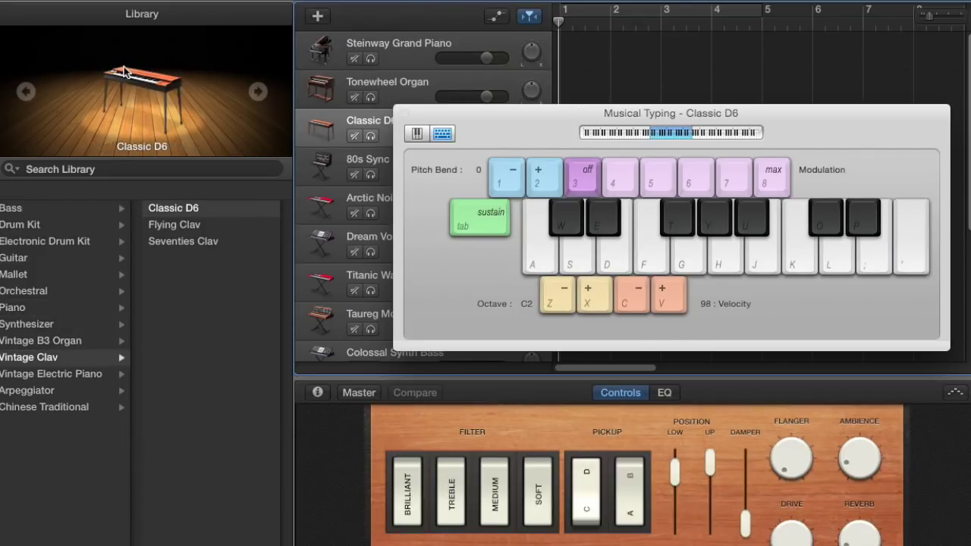
pyautogui.click(379, 163)
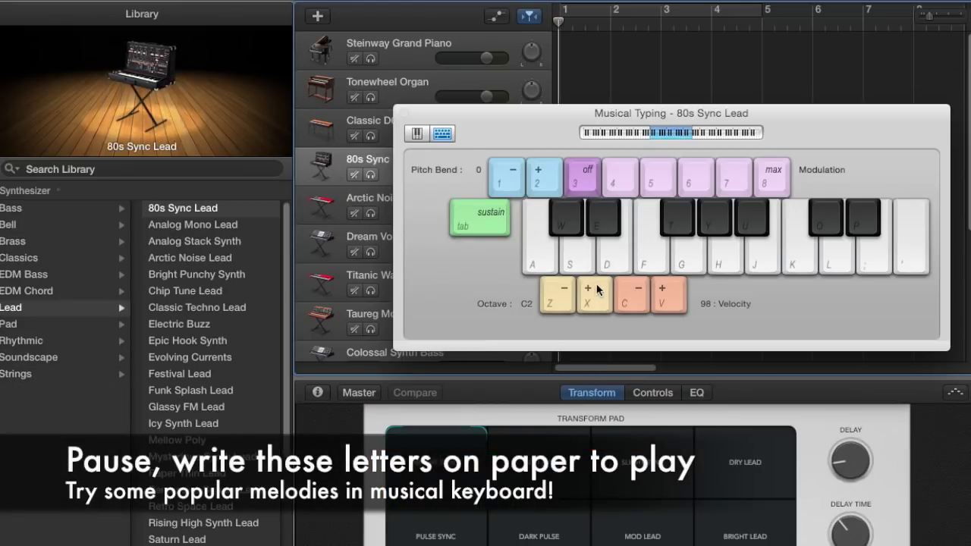
pyautogui.press('s')
pyautogui.press('a')
pyautogui.press('s')
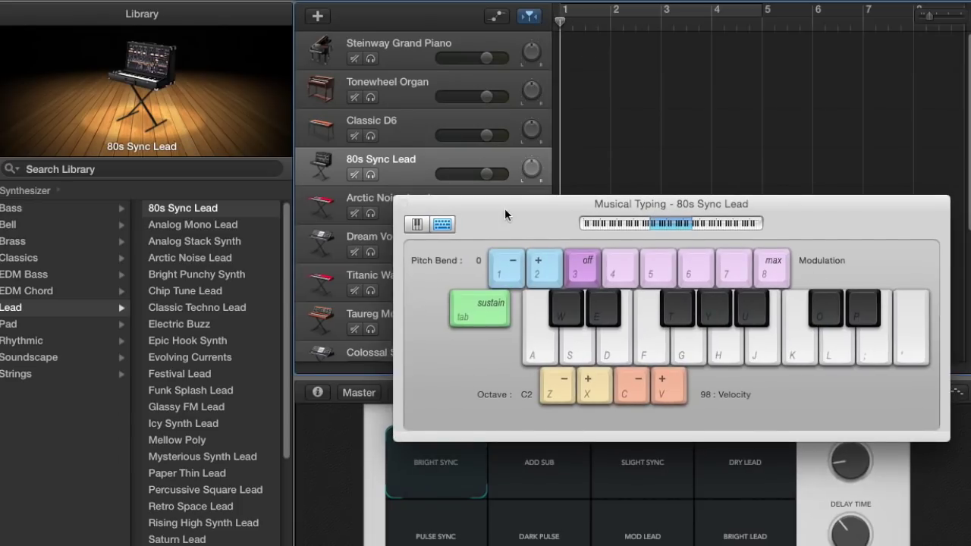
# Move Musical Typing lower-left, select Steinway Grand Piano, and start recording a new take.
pyautogui.moveTo(506, 207); pyautogui.dragTo(488, 241)
pyautogui.click(414, 49)
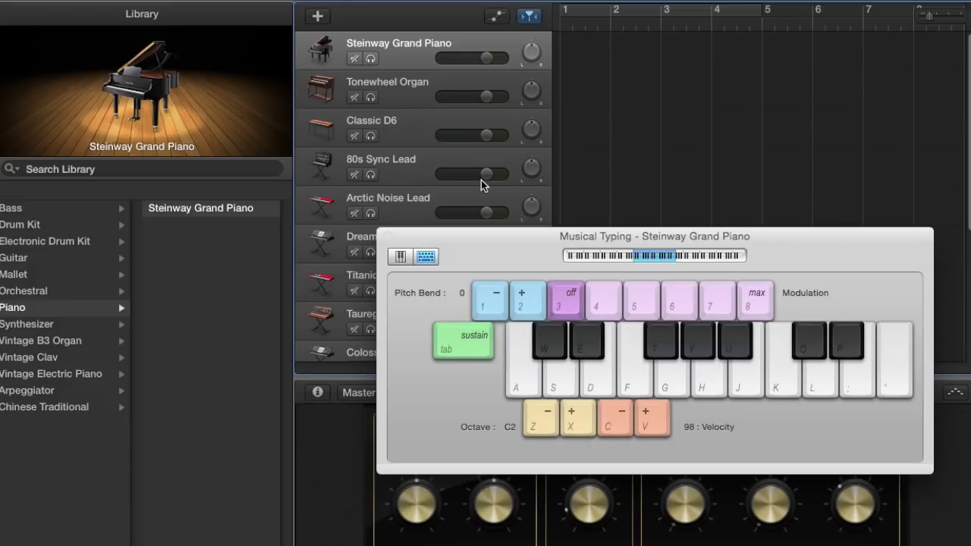
pyautogui.press('a')
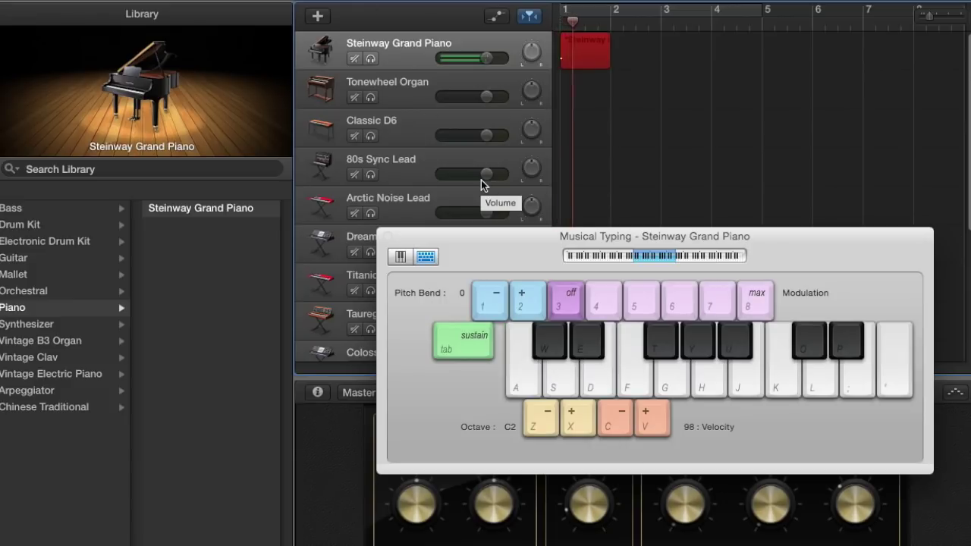
pyautogui.press('a')
pyautogui.press('s')
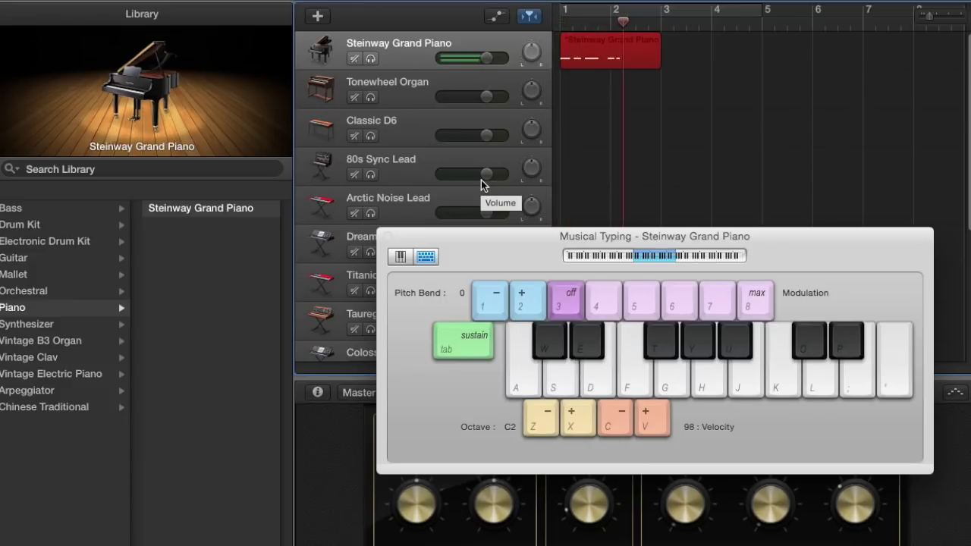
pyautogui.press('s')
pyautogui.press('d')
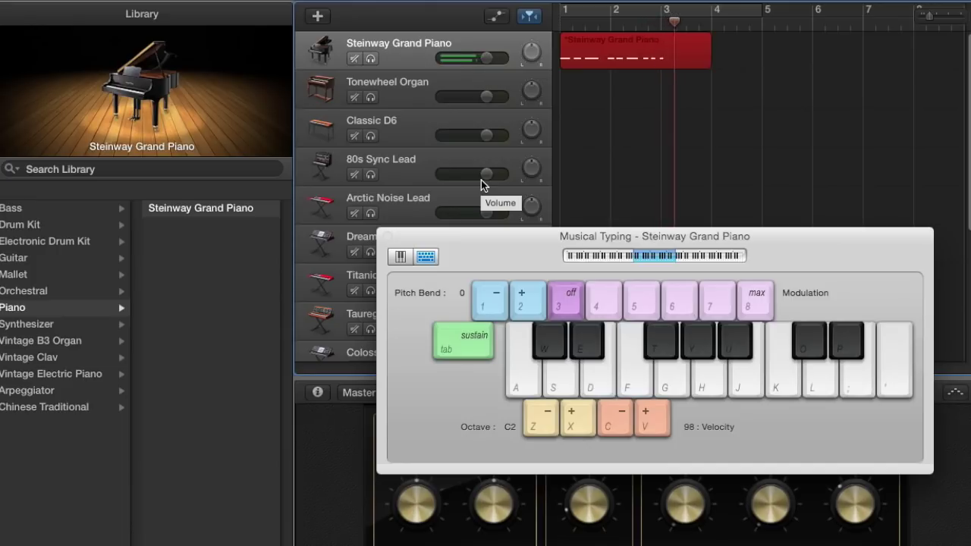
pyautogui.press('space')
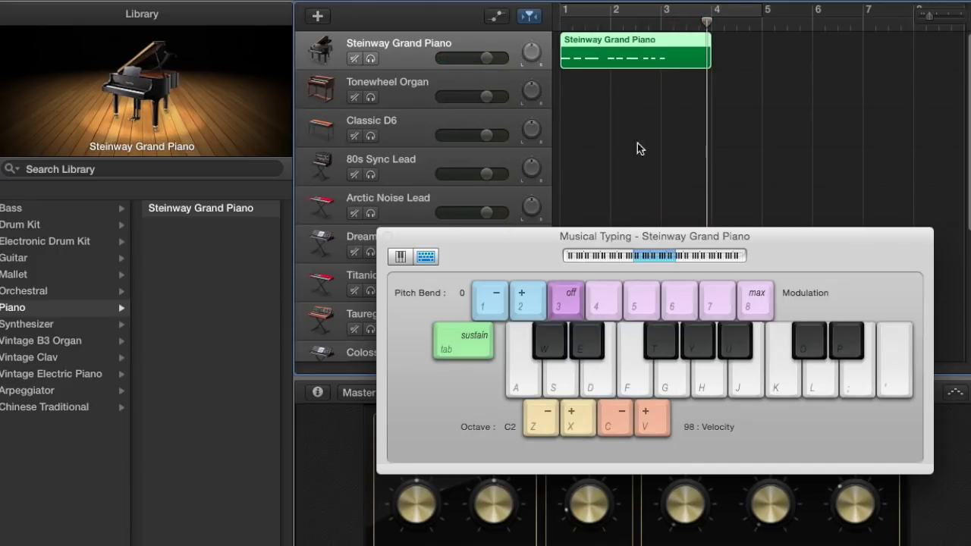
pyautogui.moveTo(706, 21); pyautogui.dragTo(558, 16)
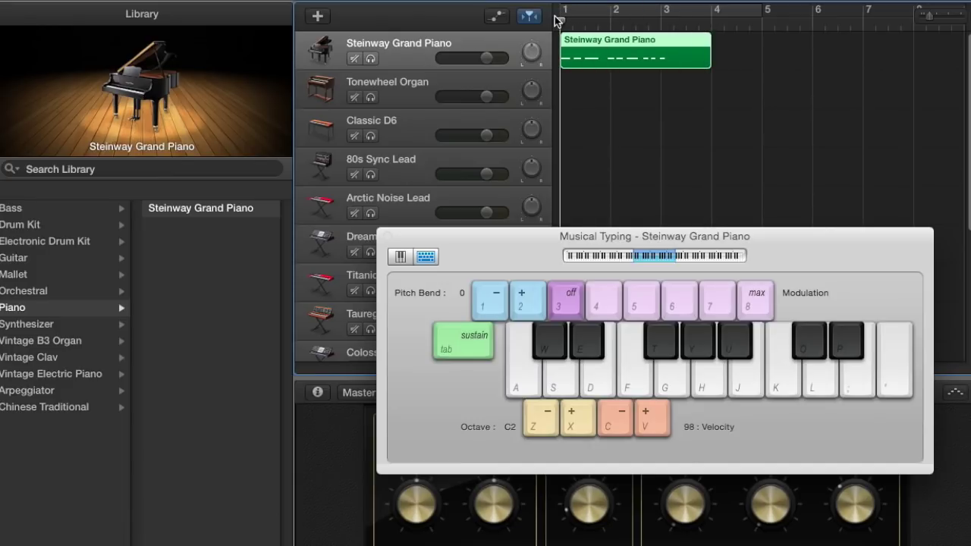
pyautogui.press('space')
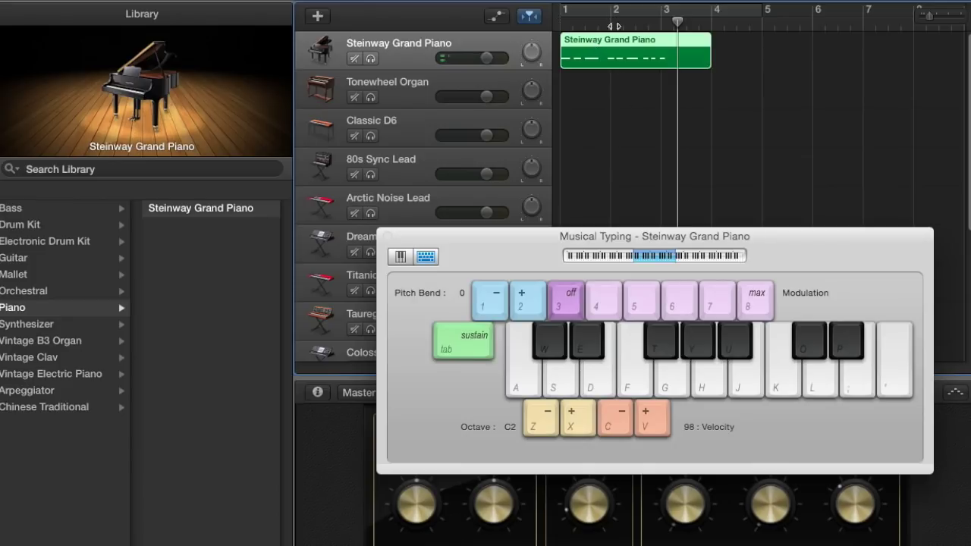
pyautogui.press('Delete')
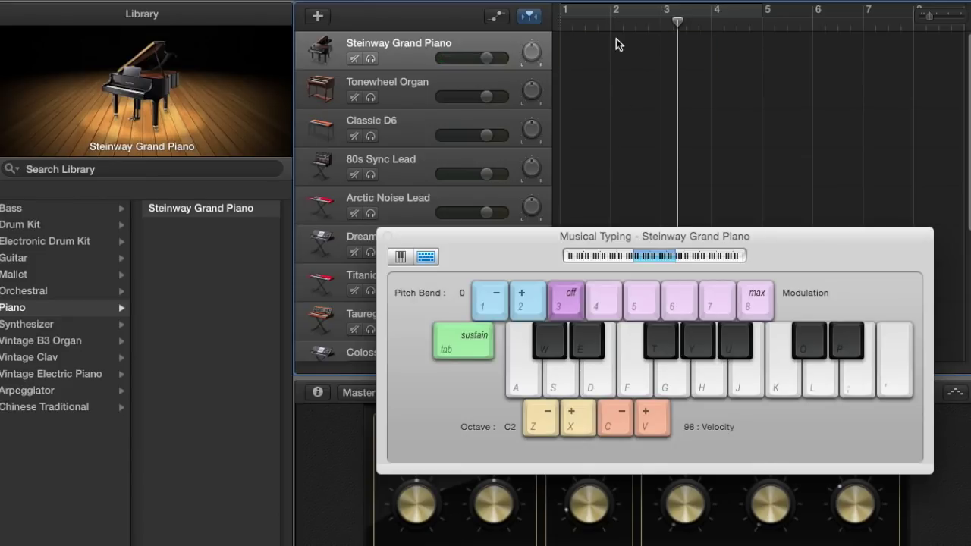
pyautogui.press('super+z')
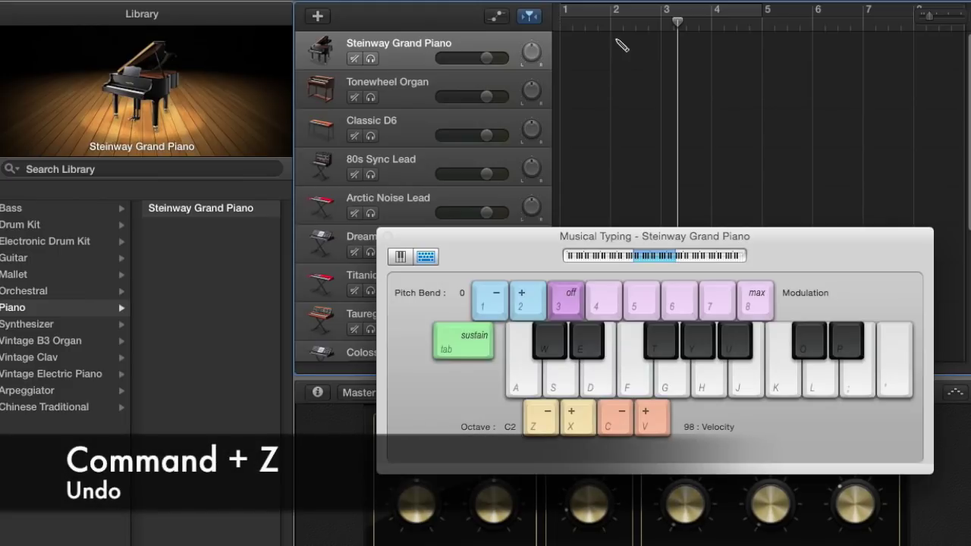
pyautogui.press('super+z')
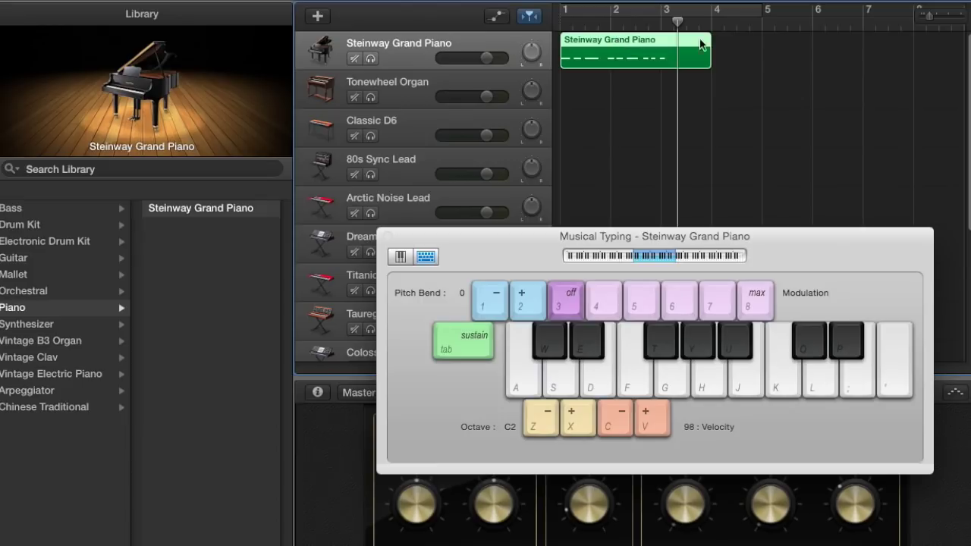
pyautogui.moveTo(711, 38); pyautogui.dragTo(601, 44)
pyautogui.press('Delete')
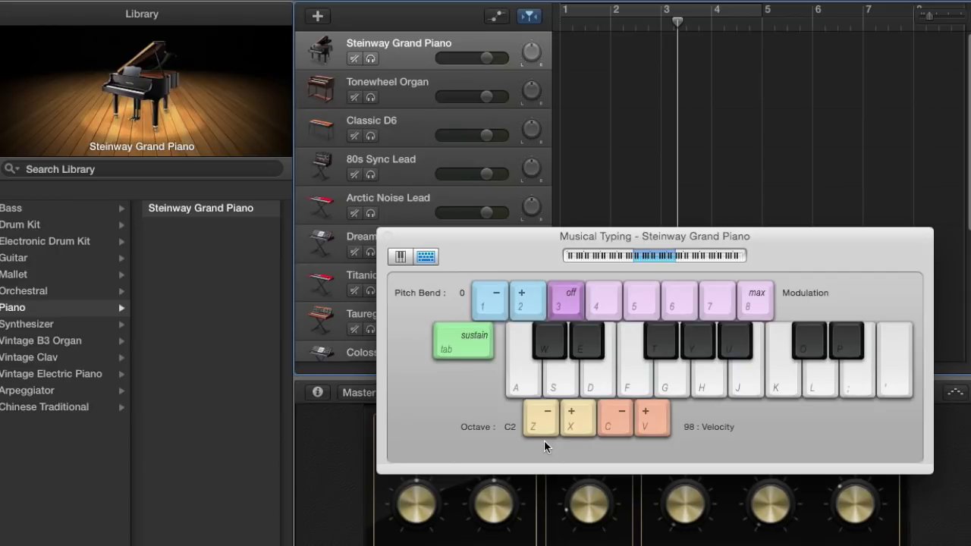
pyautogui.press('XF86AudioRaiseVolume')
pyautogui.press('XF86AudioRaiseVolume')
pyautogui.press('XF86AudioRaiseVolume')
pyautogui.moveTo(678, 20); pyautogui.dragTo(560, 21)
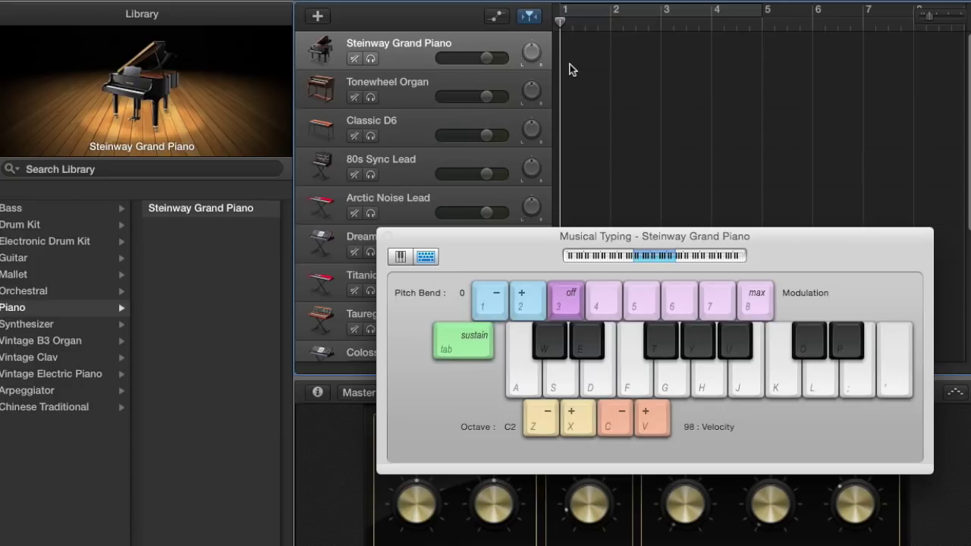
# Shift the Musical Typing octave range down and up with Z, X and the octave control.
pyautogui.press('x')
pyautogui.press('x')
pyautogui.press('x')
pyautogui.press('x')
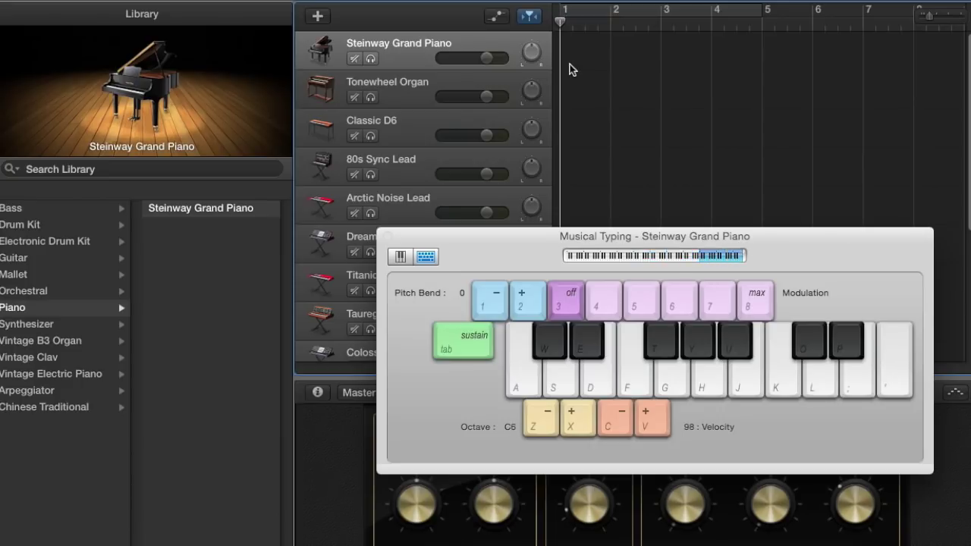
pyautogui.press('z')
pyautogui.press('z')
pyautogui.press('z')
pyautogui.press('z')
pyautogui.press('z')
pyautogui.press('z')
pyautogui.press('z')
pyautogui.press('z')
pyautogui.press('x')
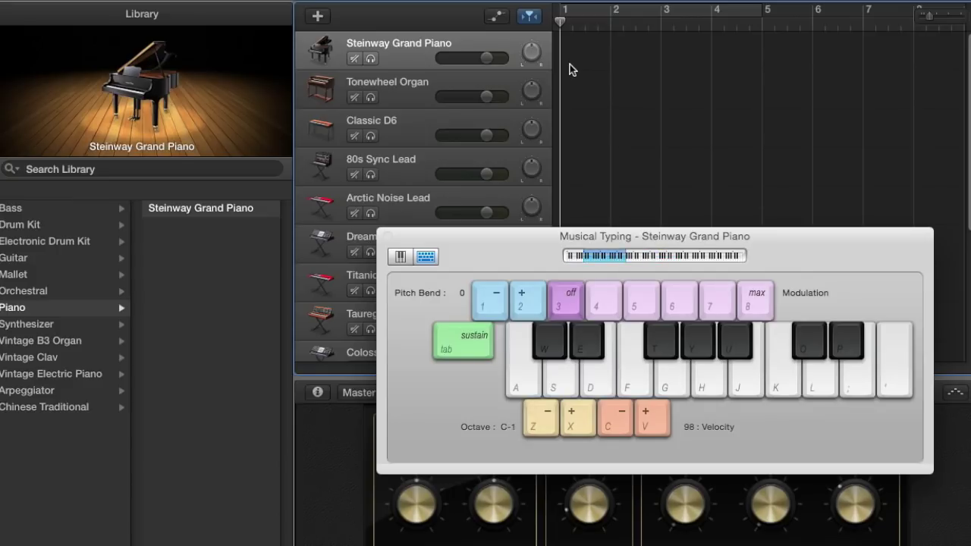
pyautogui.press('x')
pyautogui.press('x')
pyautogui.press('x')
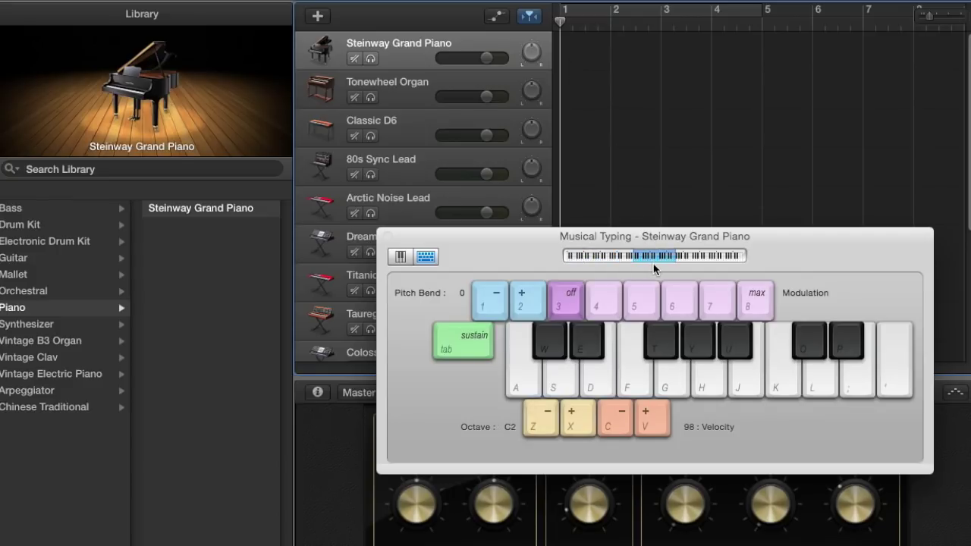
pyautogui.press('x')
pyautogui.press('x')
pyautogui.press('x')
pyautogui.press('x')
pyautogui.press('x')
pyautogui.press('z')
pyautogui.press('z')
pyautogui.press('z')
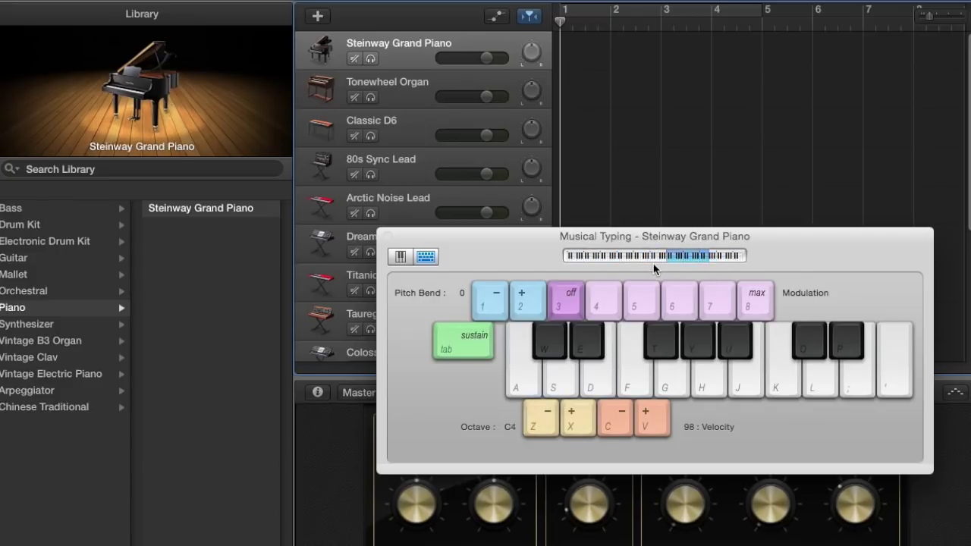
pyautogui.press('z')
pyautogui.press('z')
pyautogui.press('z')
pyautogui.press('z')
pyautogui.press('z')
pyautogui.press('z')
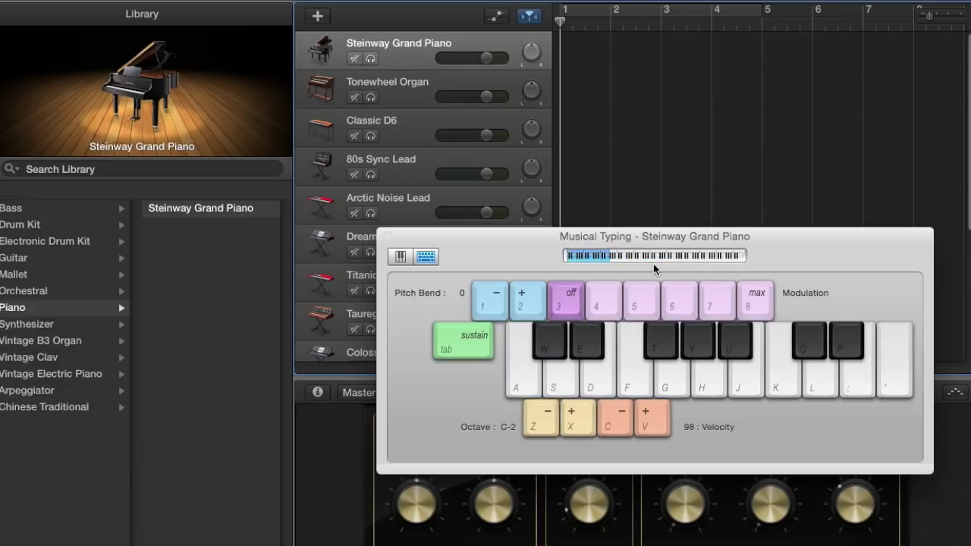
pyautogui.click(561, 411)
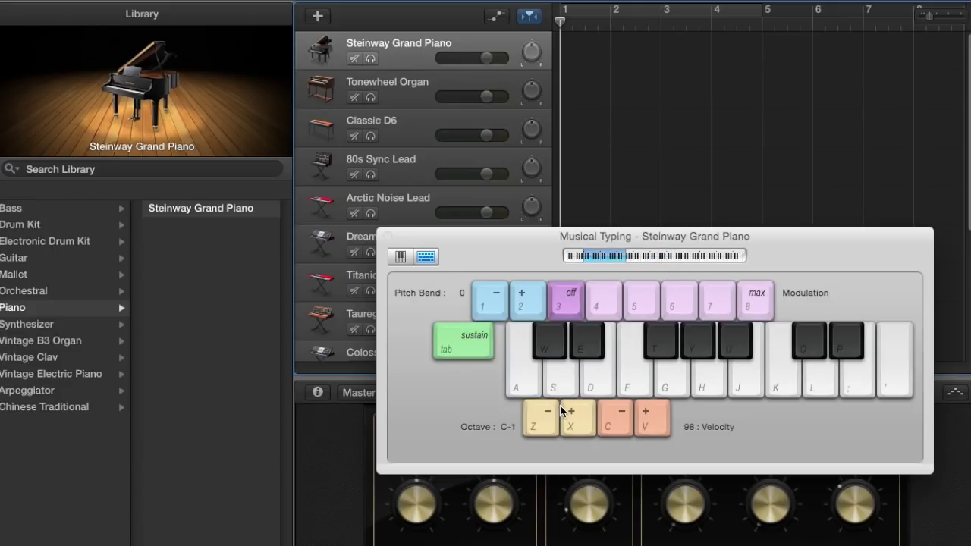
pyautogui.click(562, 411)
pyautogui.click(562, 411)
pyautogui.click(561, 411)
pyautogui.click(561, 411)
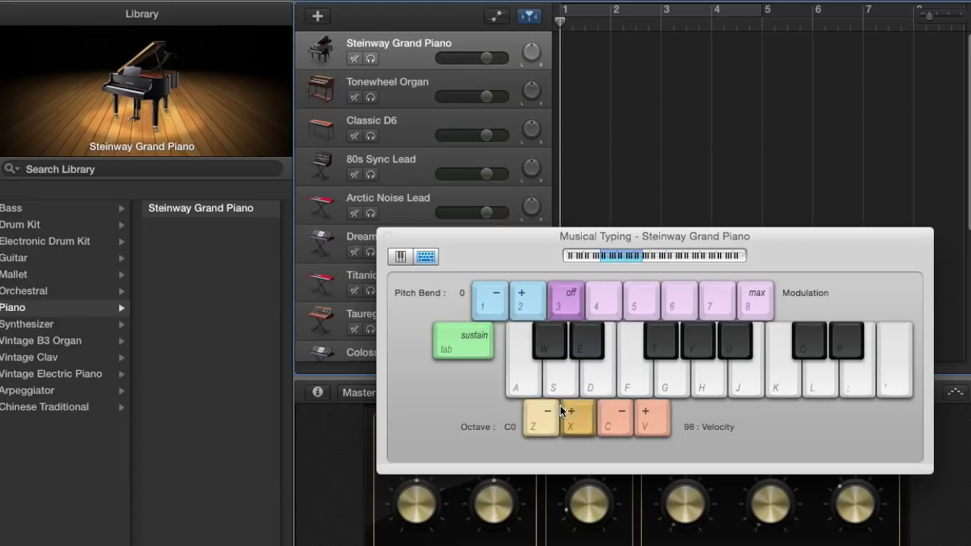
pyautogui.click(561, 410)
pyautogui.click(561, 410)
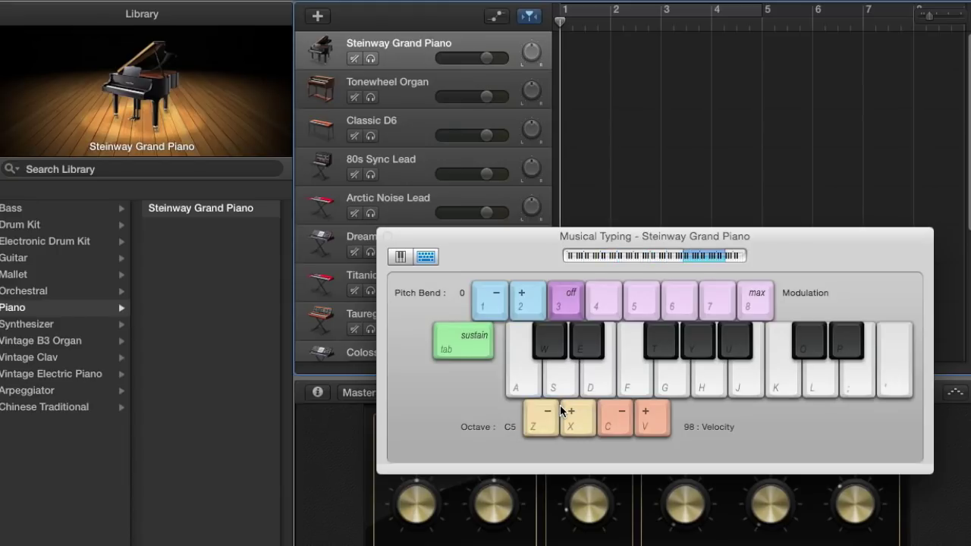
# Play two-note chords and a high note on the Steinway Grand Piano.
pyautogui.hotkey('a', 's')
pyautogui.hotkey('a', 'd')
pyautogui.hotkey('a', 'd')
pyautogui.press('p')
pyautogui.hotkey('d', 'a')
# Lower the note velocity to 43 and play notes at the softer level.
pyautogui.press('c')
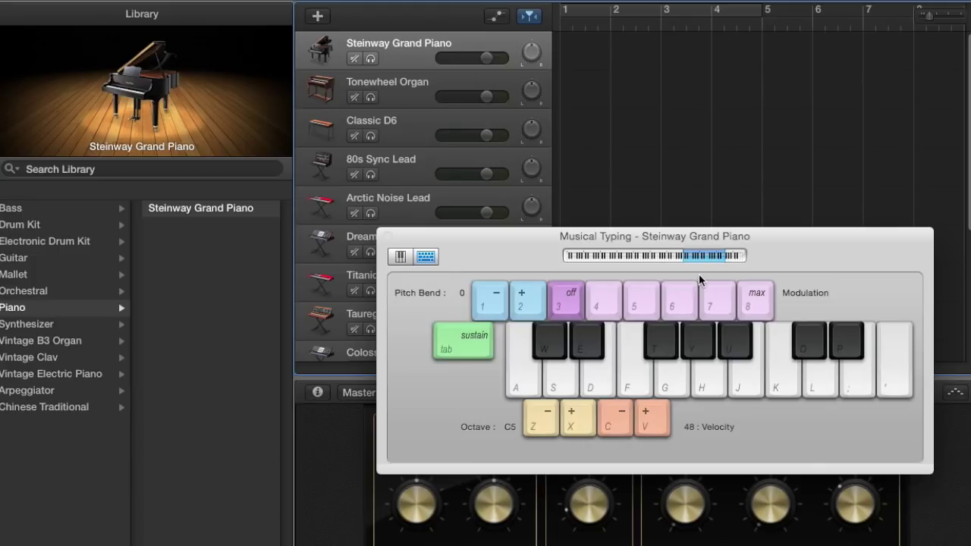
pyautogui.press('c')
pyautogui.press('w')
pyautogui.press('s')
pyautogui.press('d')
# Raise the octave toward C7, velocity to 53, and play sustained notes.
pyautogui.press('x')
pyautogui.press('x')
pyautogui.press('v')
pyautogui.press('d')
pyautogui.press('h')
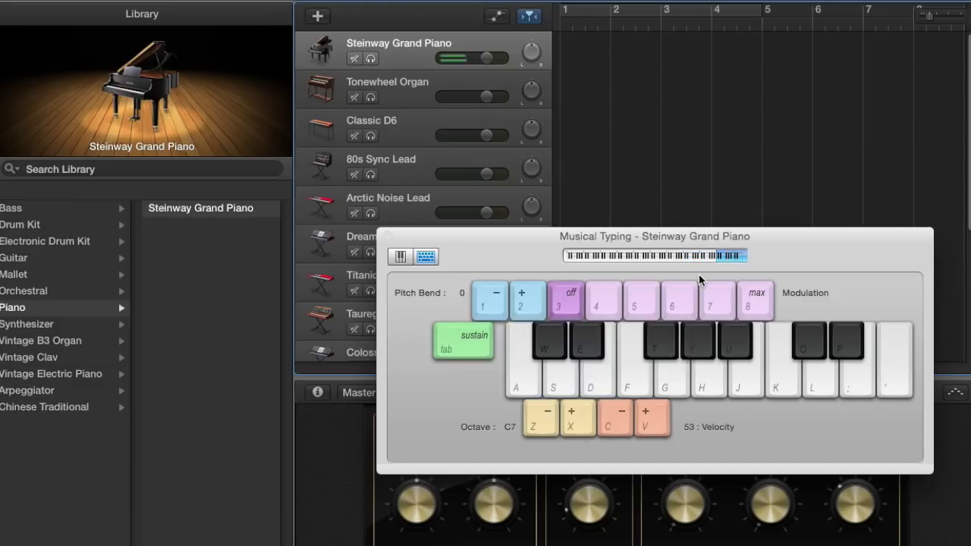
pyautogui.press('Tab')
pyautogui.press('Tab')
pyautogui.press('Tab')
pyautogui.press('Tab')
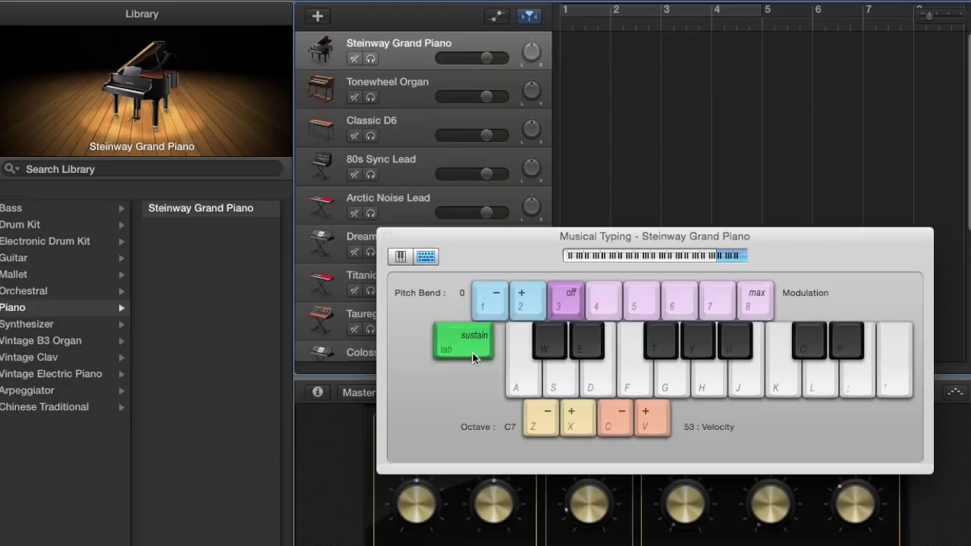
# Drop the octave to C5 and play piano notes while adjusting output volume.
pyautogui.press('z')
pyautogui.press('z')
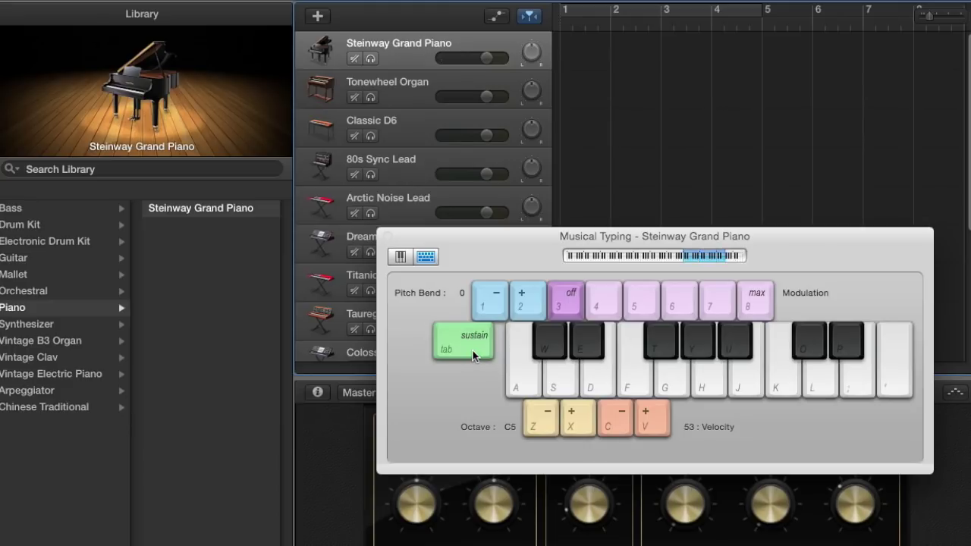
pyautogui.press('Tab')
pyautogui.press('a')
pyautogui.press('d')
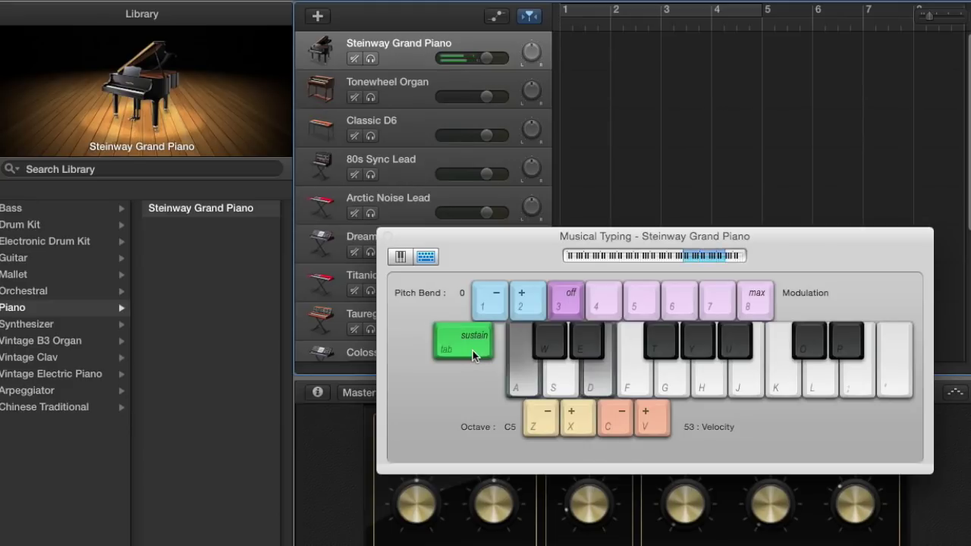
pyautogui.press('XF86AudioRaiseVolume')
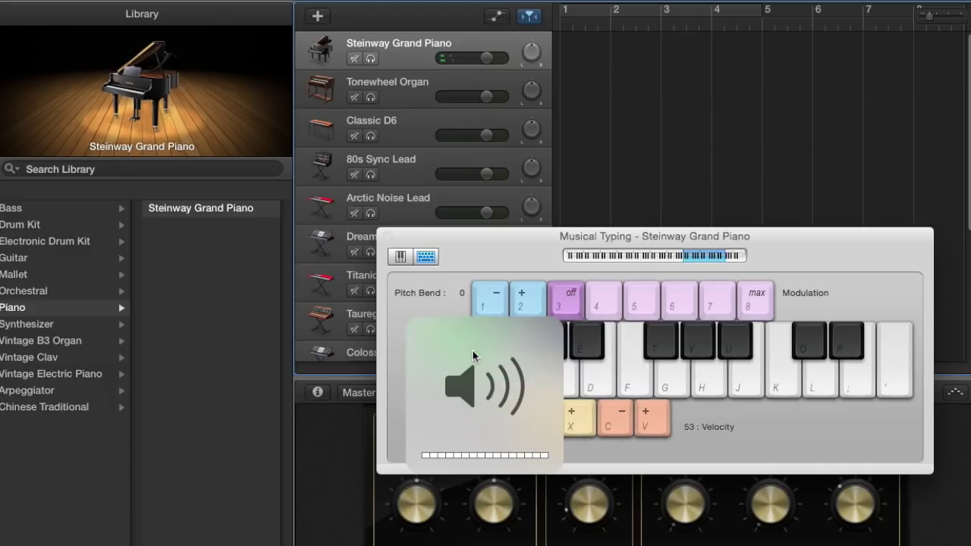
pyautogui.press('d')
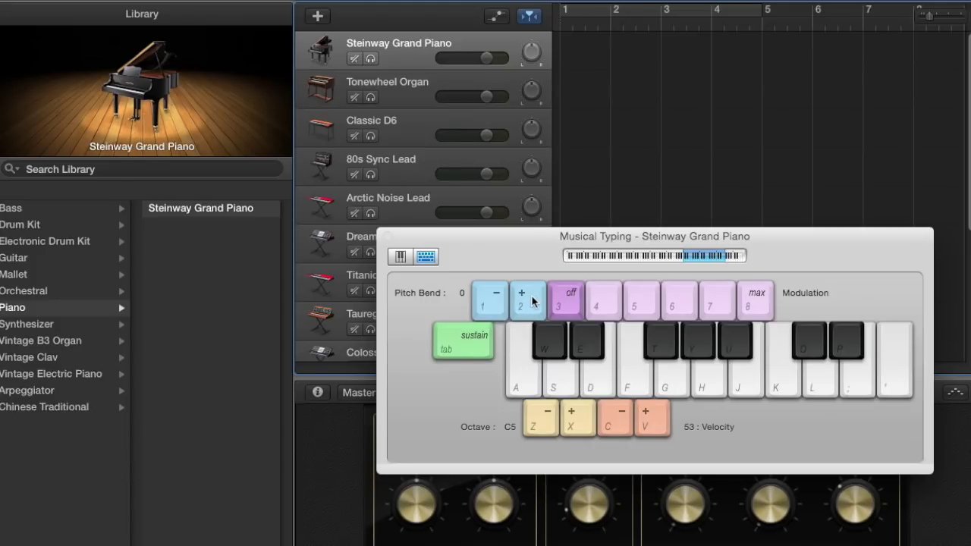
pyautogui.press('a')
pyautogui.press('d')
pyautogui.press('XF86AudioRaiseVolume')
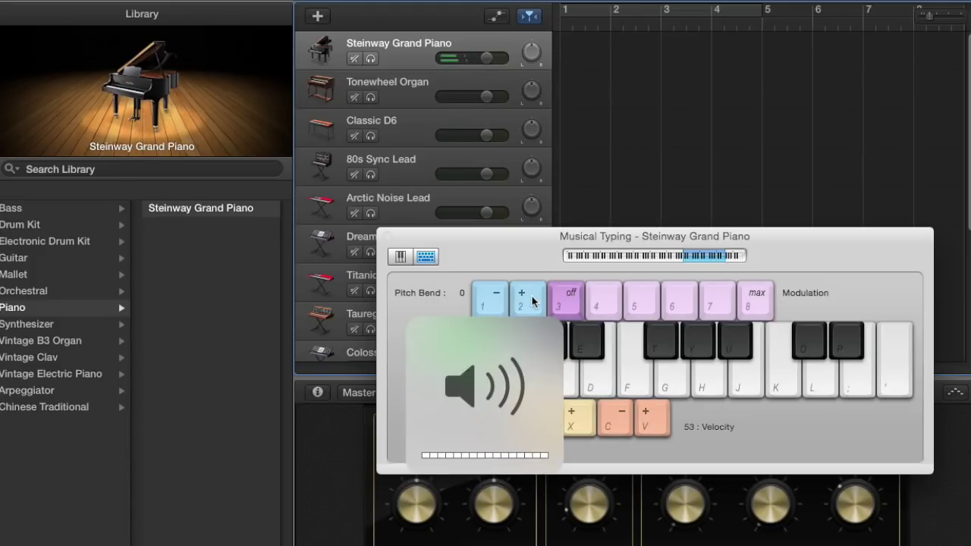
# Play the 80s Sync Lead with upward pitch bend, then move Musical Typing further left.
pyautogui.click(420, 175)
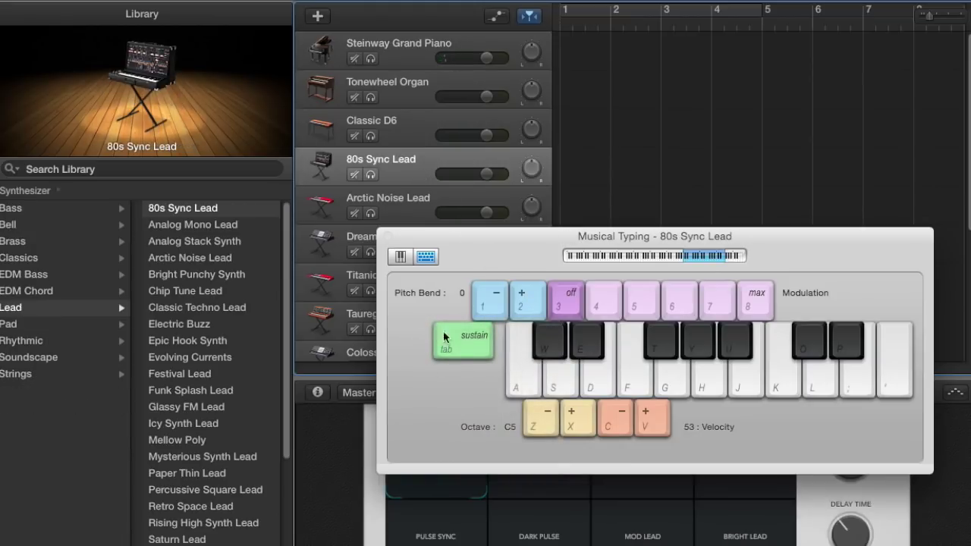
pyautogui.press('a')
pyautogui.press('d')
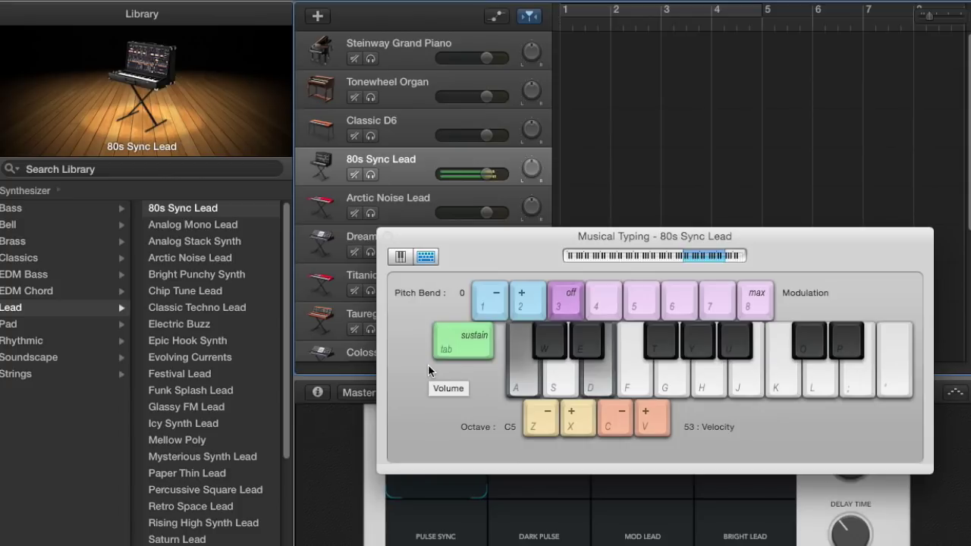
pyautogui.press('2')
pyautogui.press('a')
pyautogui.press('d')
pyautogui.press('2')
pyautogui.press('2')
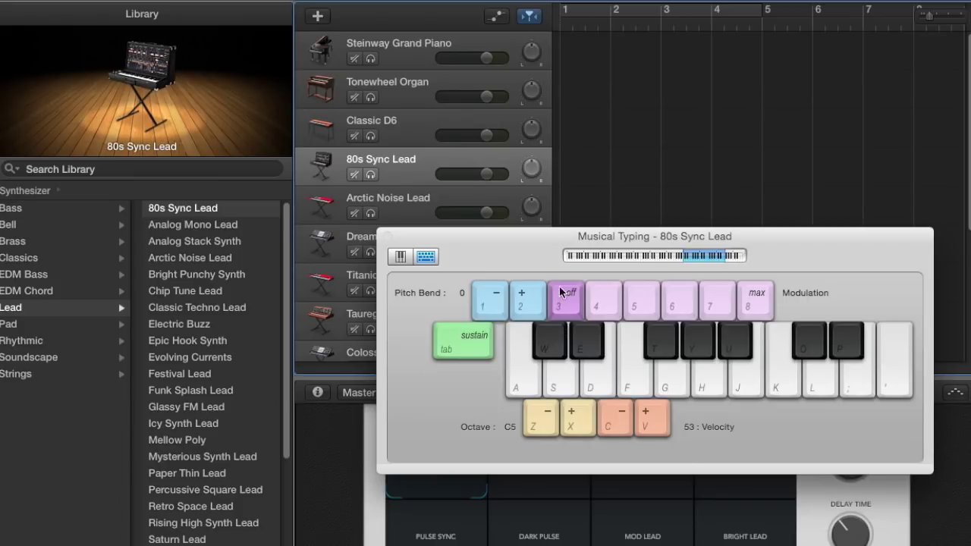
pyautogui.moveTo(554, 243); pyautogui.dragTo(486, 238)
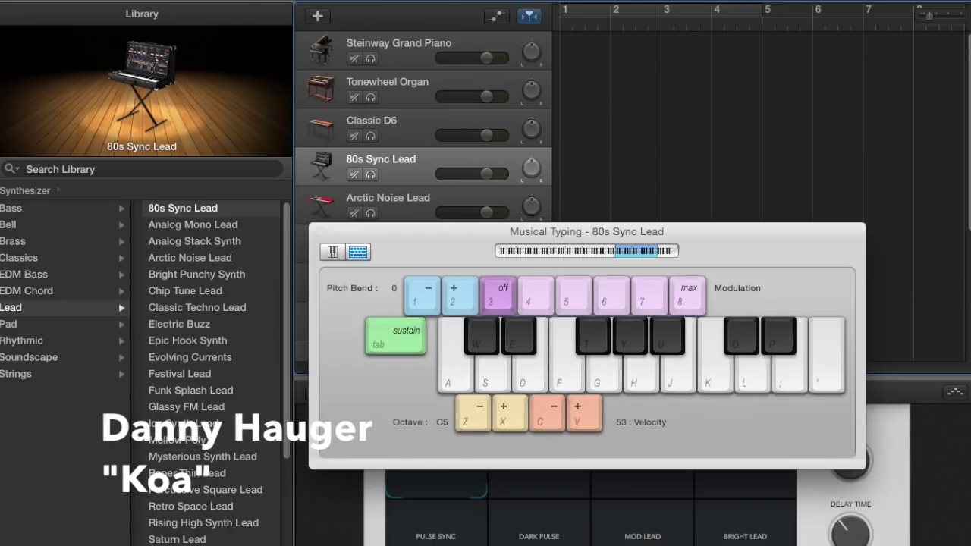
# Play notes on the Classic D6, then on the Tonewheel Organ track.
pyautogui.click(417, 132)
pyautogui.press('d')
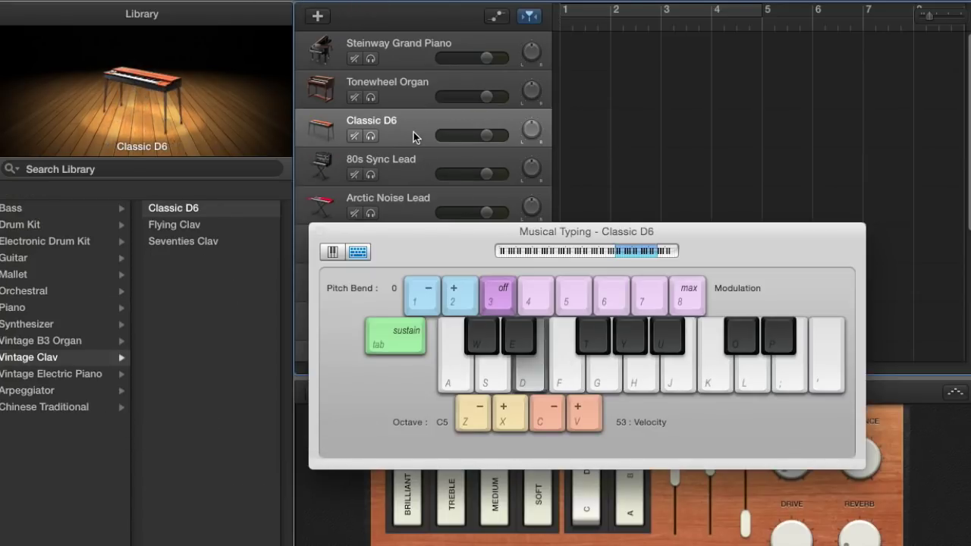
pyautogui.press('a')
pyautogui.press('a')
pyautogui.press('d')
pyautogui.click(422, 95)
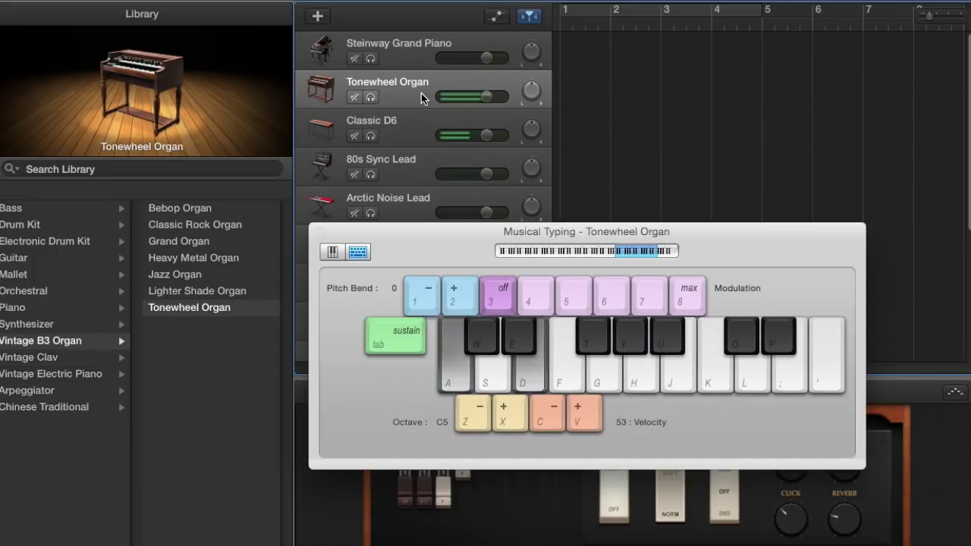
# Replay Classic D6, try Arctic Noise Lead, and return to the Tonewheel Organ track.
pyautogui.press('a')
pyautogui.press('d')
pyautogui.click(421, 126)
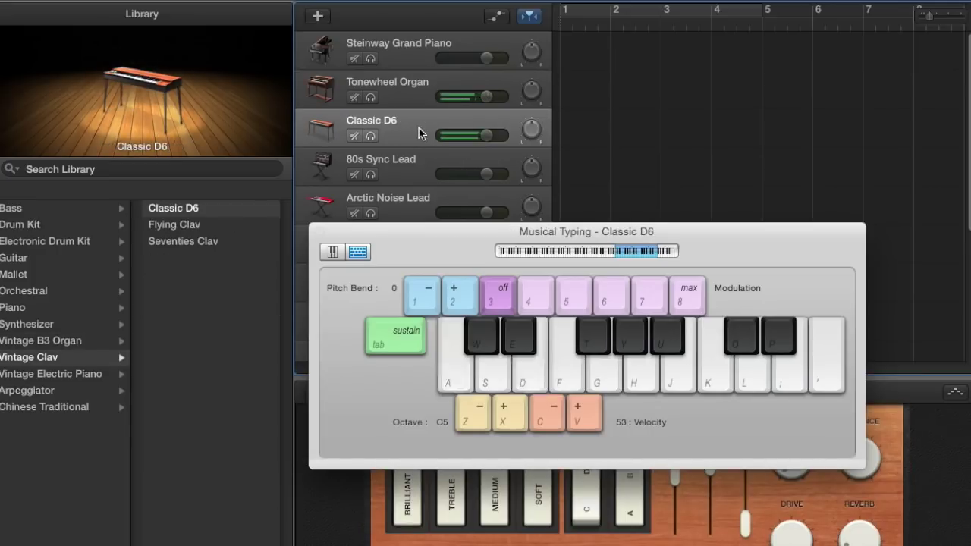
pyautogui.press('a')
pyautogui.press('d')
pyautogui.click(418, 194)
pyautogui.press('a')
pyautogui.press('d')
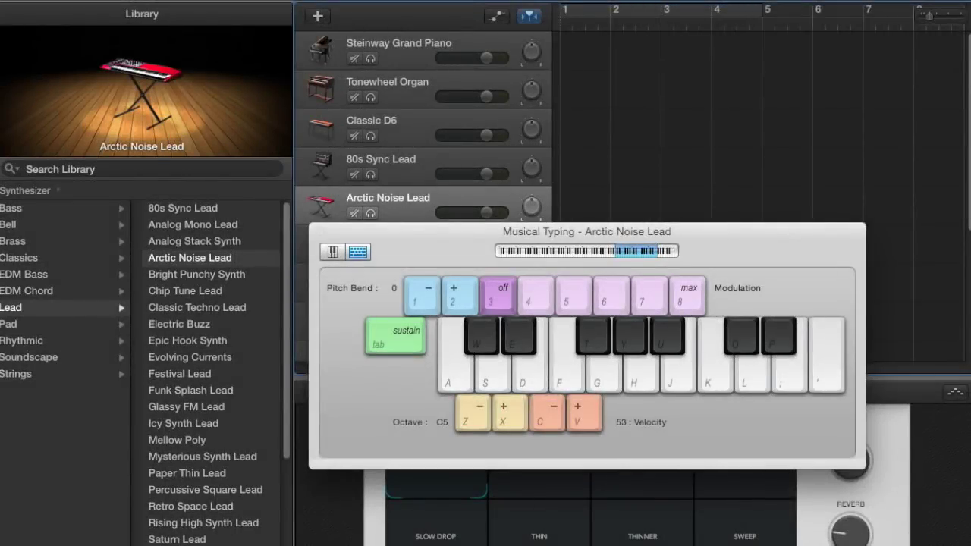
pyautogui.click(418, 81)
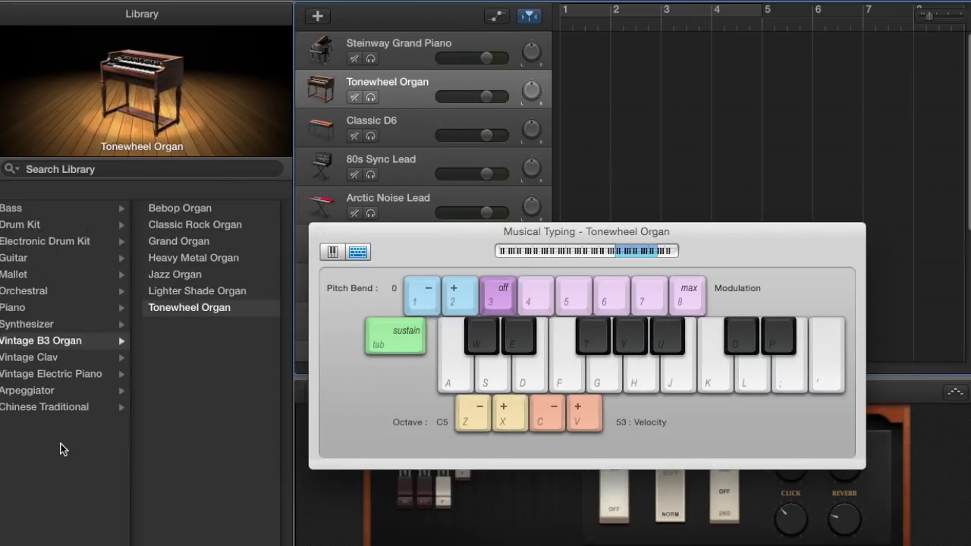
# Load the Marimba patch from the Library's Mallet category onto the Tonewheel Organ track.
pyautogui.click(15, 258)
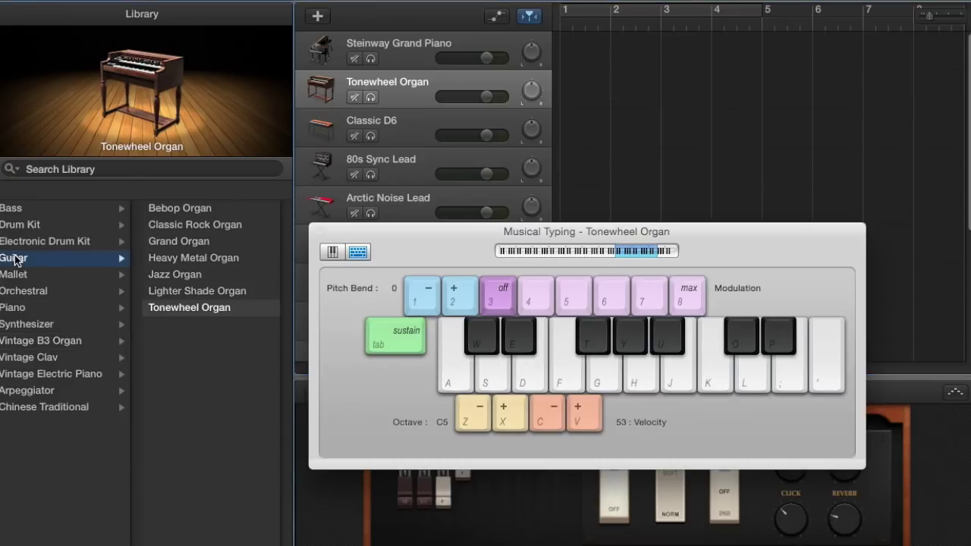
pyautogui.click(33, 293)
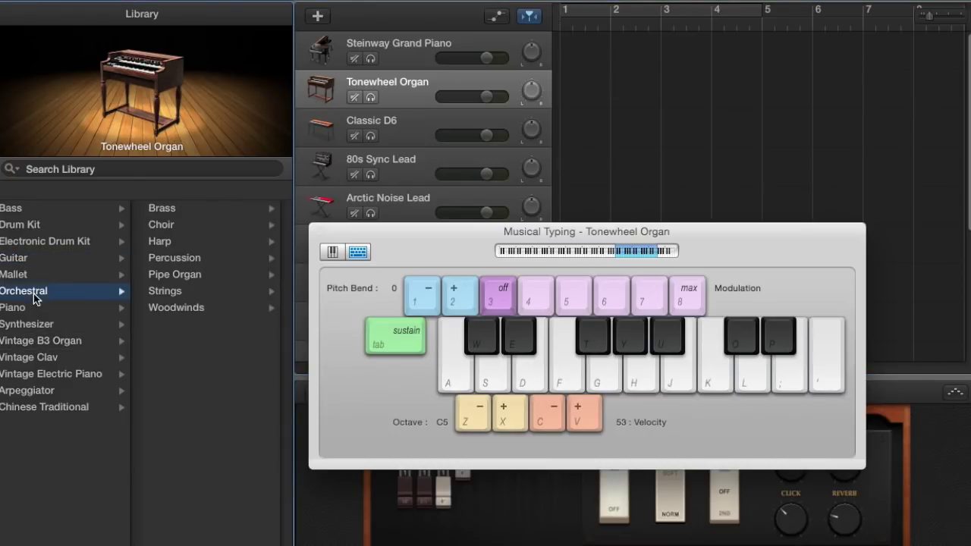
pyautogui.press('Up')
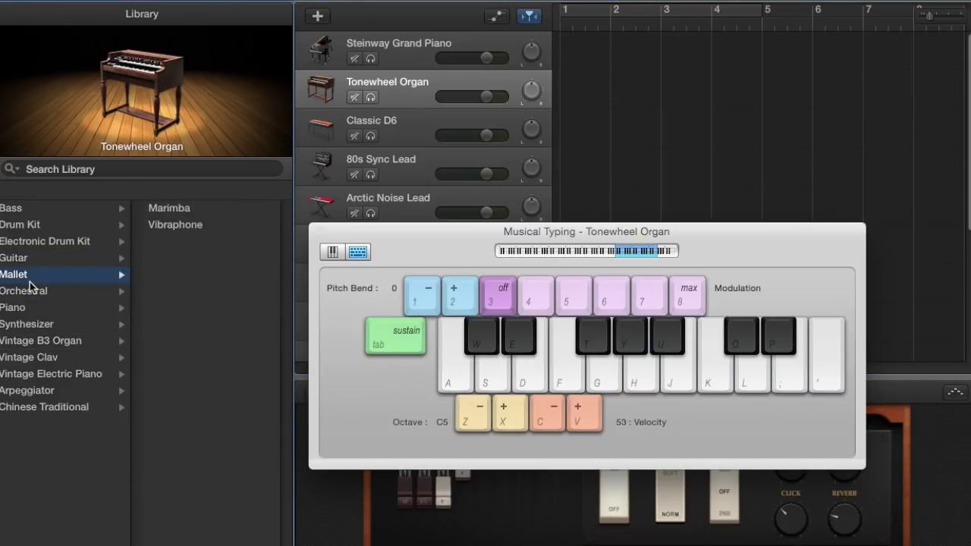
pyautogui.click(195, 210)
pyautogui.press('super+BackSpace')
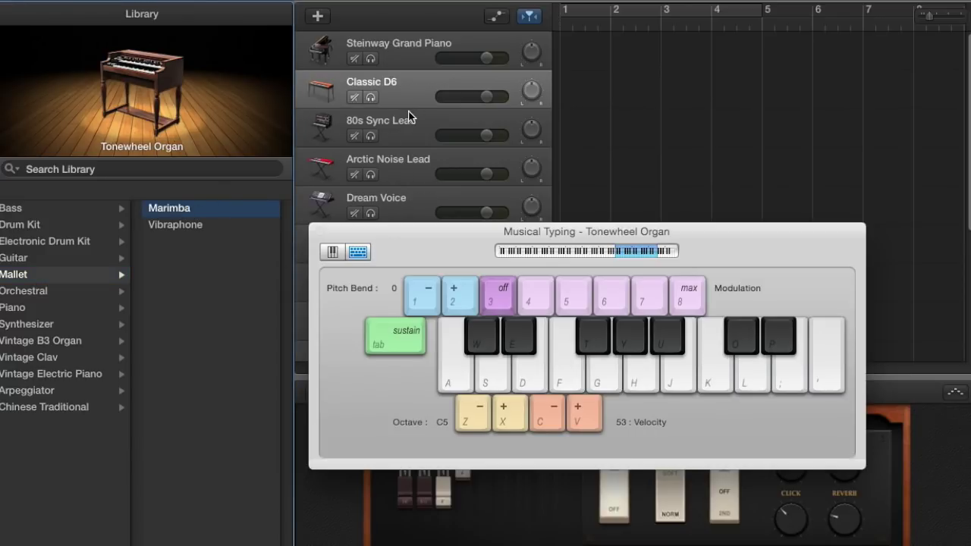
# Test the Marimba by alternating the A and D Musical Typing keys.
pyautogui.press('super+z')
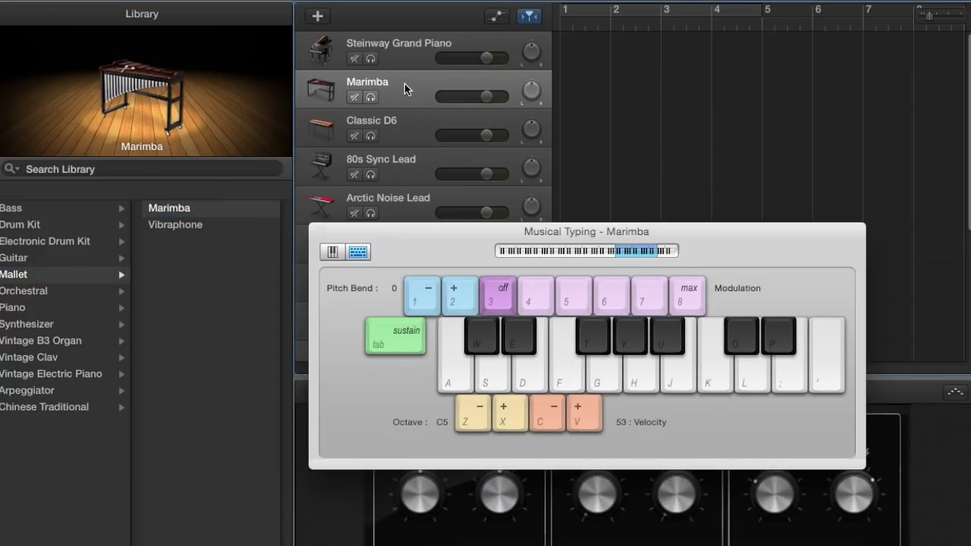
pyautogui.press('a')
pyautogui.press('d')
pyautogui.press('a')
pyautogui.press('d')
pyautogui.press('a')
# Play a short Marimba melody on the K, H, J and G keys, ending with A and D.
pyautogui.press('k')
pyautogui.press('h')
pyautogui.press('k')
pyautogui.press('j')
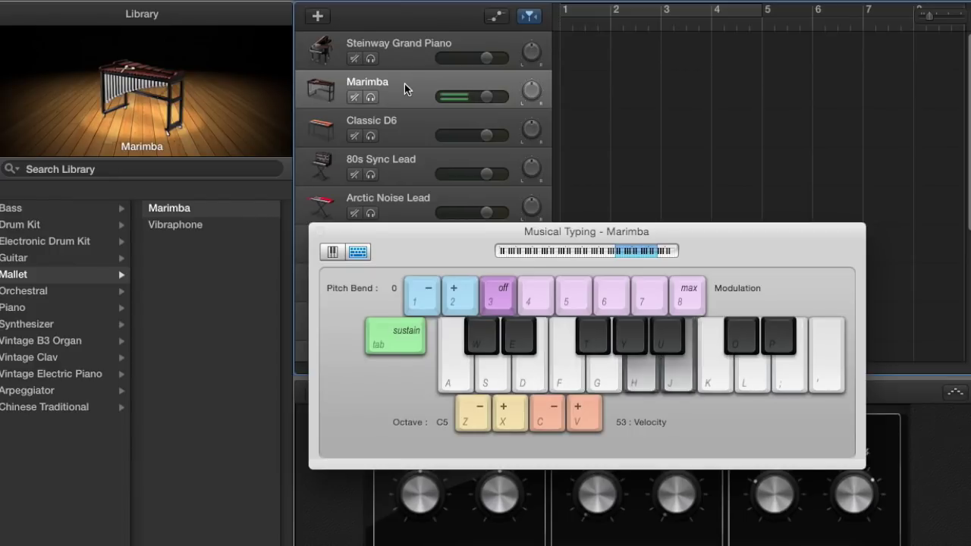
pyautogui.press('g')
pyautogui.press('a')
pyautogui.press('d')
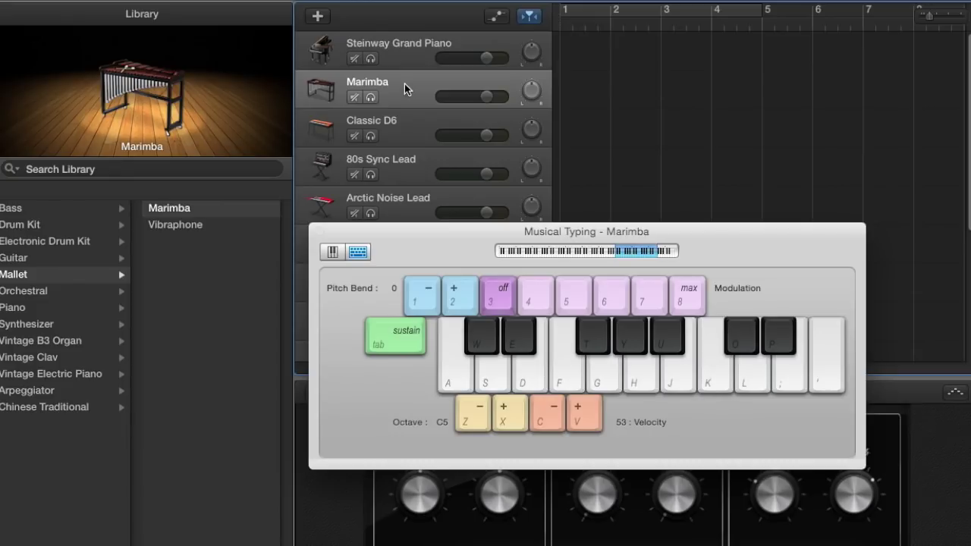
# Open the Library's Synthesizer category and select its Brass subcategory.
pyautogui.click(20, 324)
pyautogui.click(185, 242)
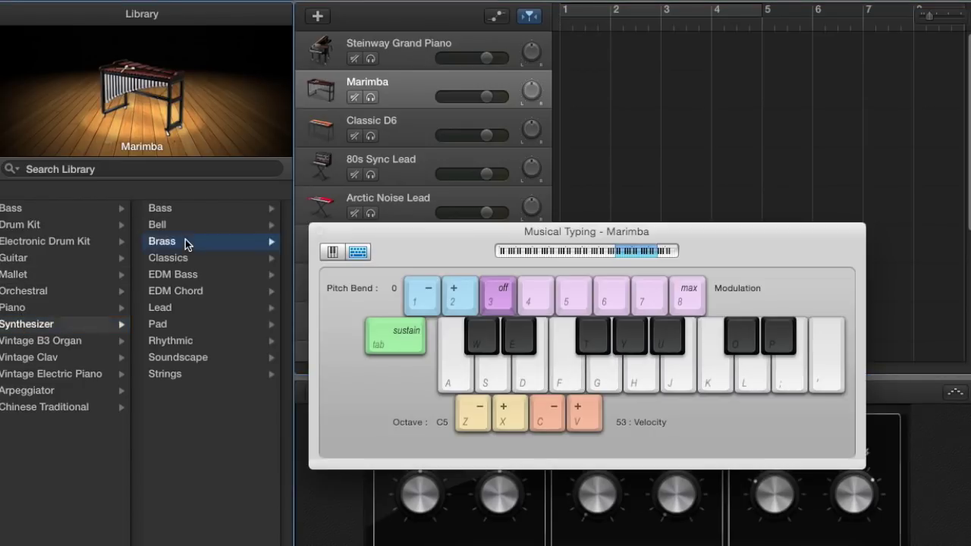